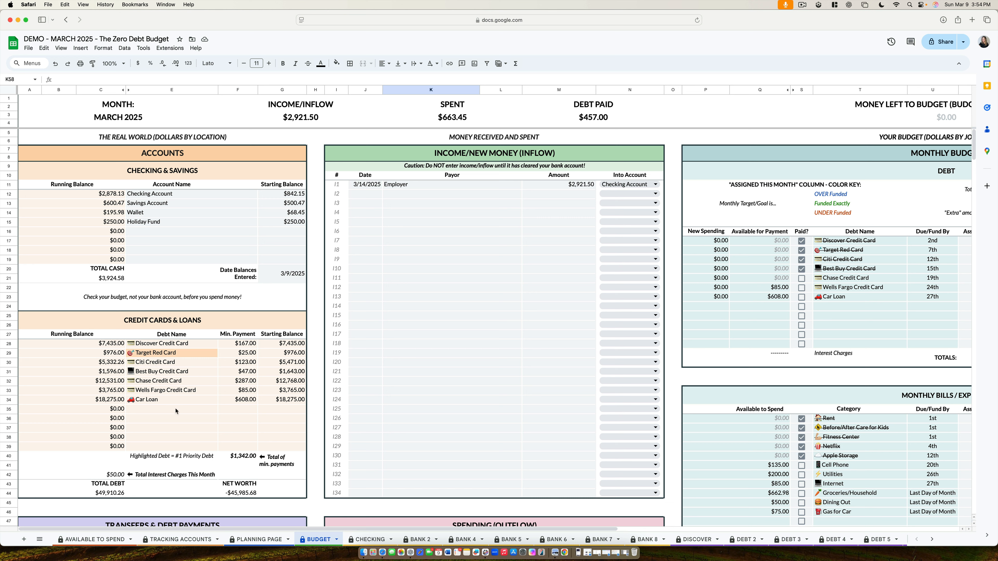
Step: On the Tracking Accounts sheet, set Account #1's type to Mortgage and name the account "Mortgage"
left_click(269, 536)
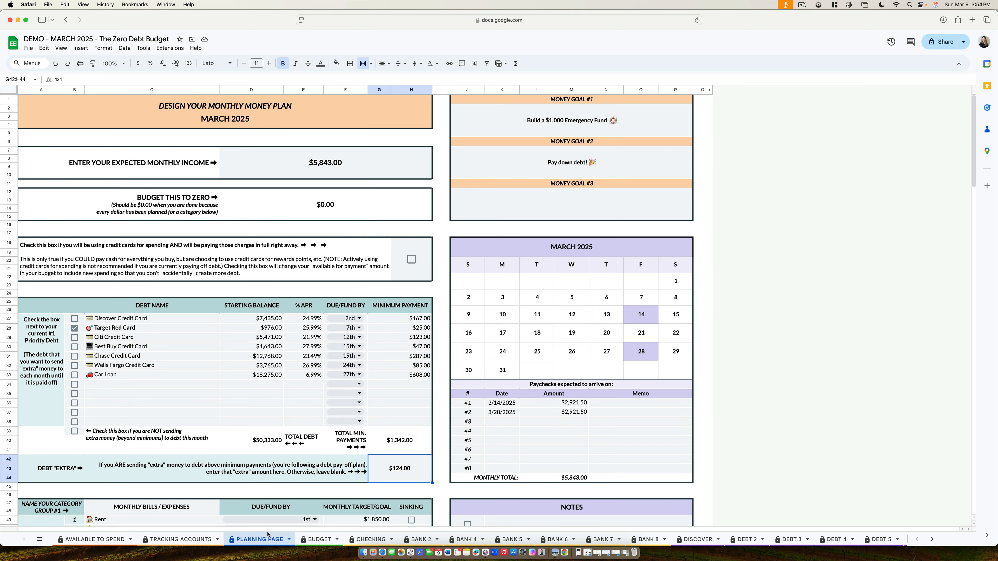
left_click(179, 538)
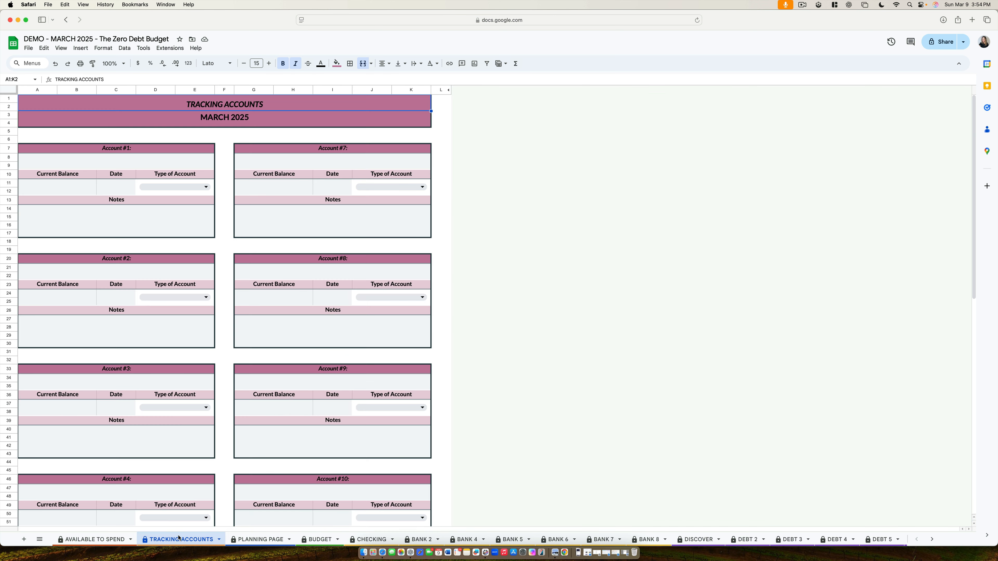
left_click(162, 187)
left_click(152, 228)
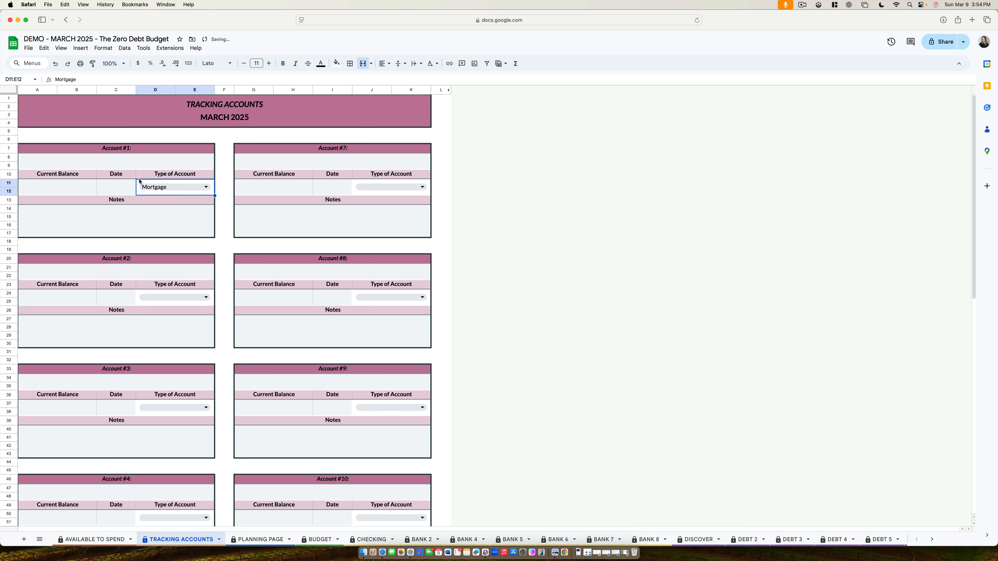
left_click(123, 163)
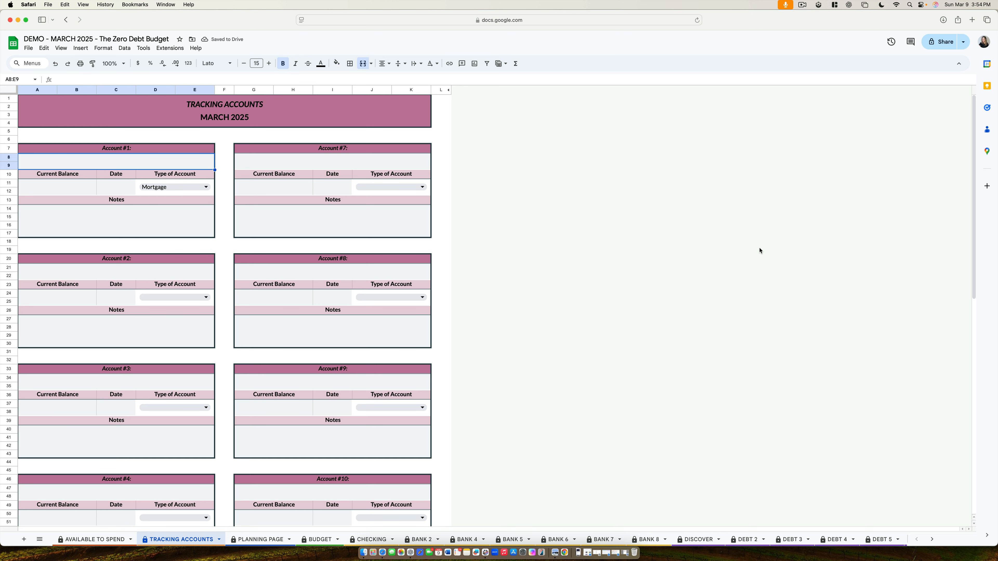
type("Mo")
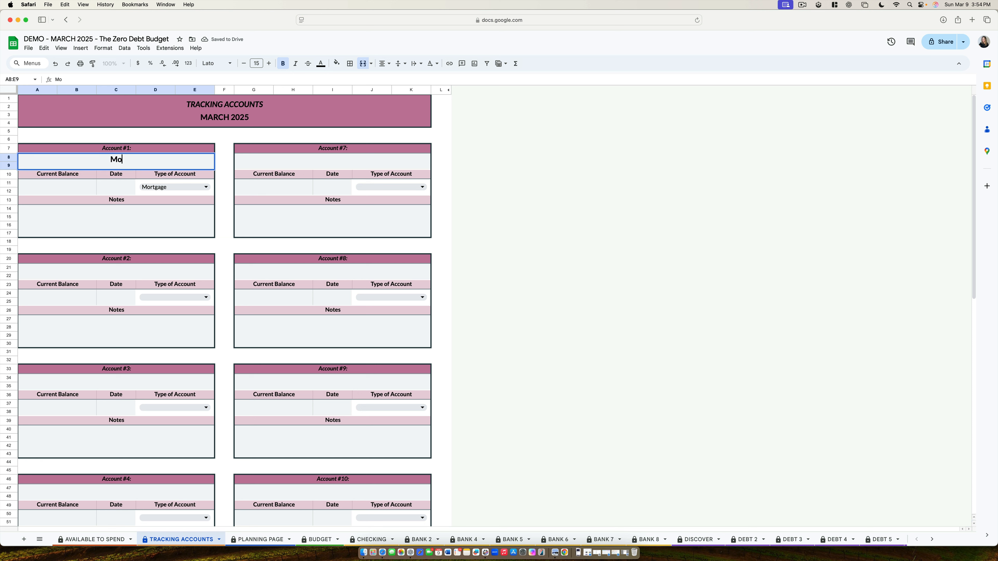
type("rtgage")
key("Return")
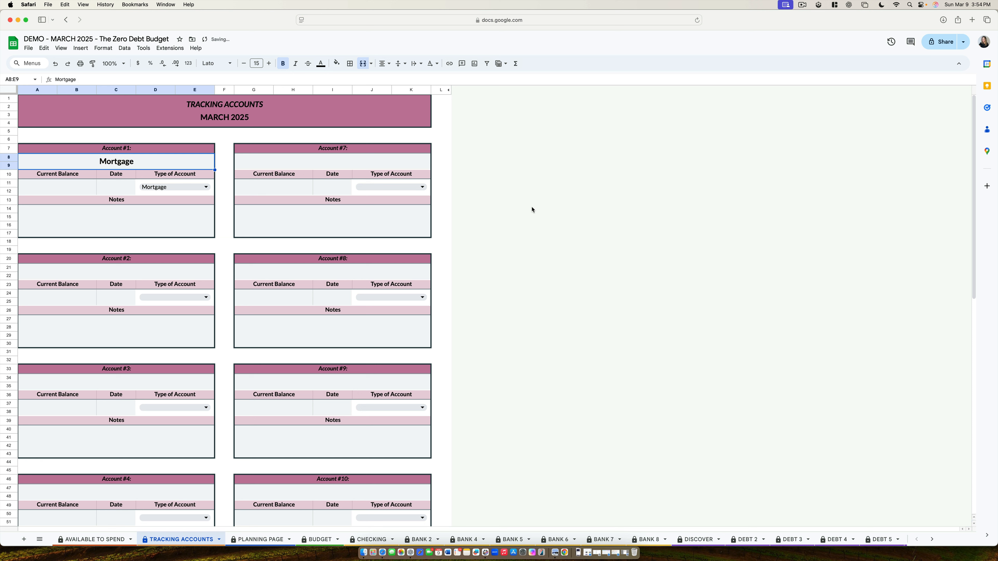
Step: Enter a current balance of 378474.02 and the date 3/1/2025 for the Mortgage account
left_click(65, 188)
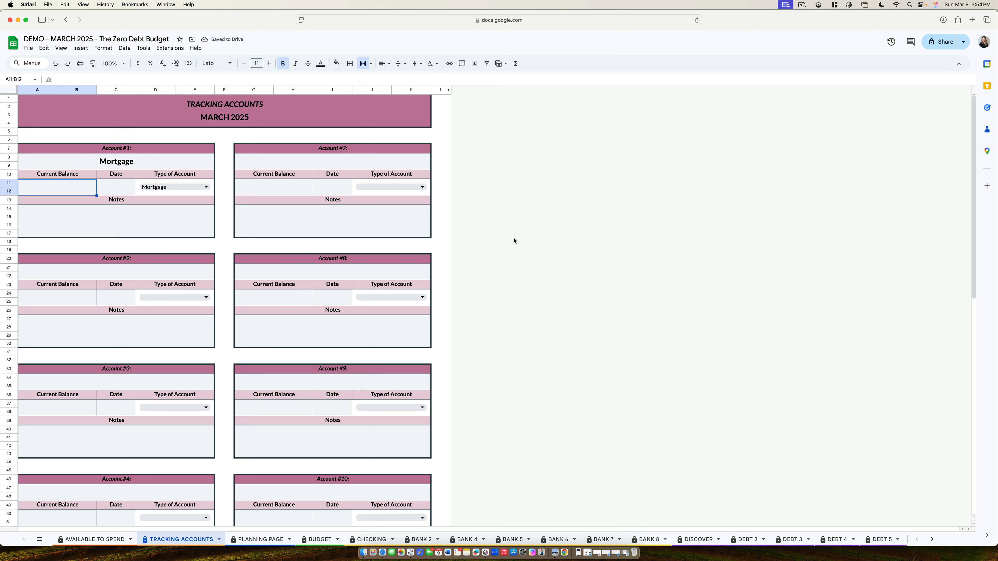
type("378474")
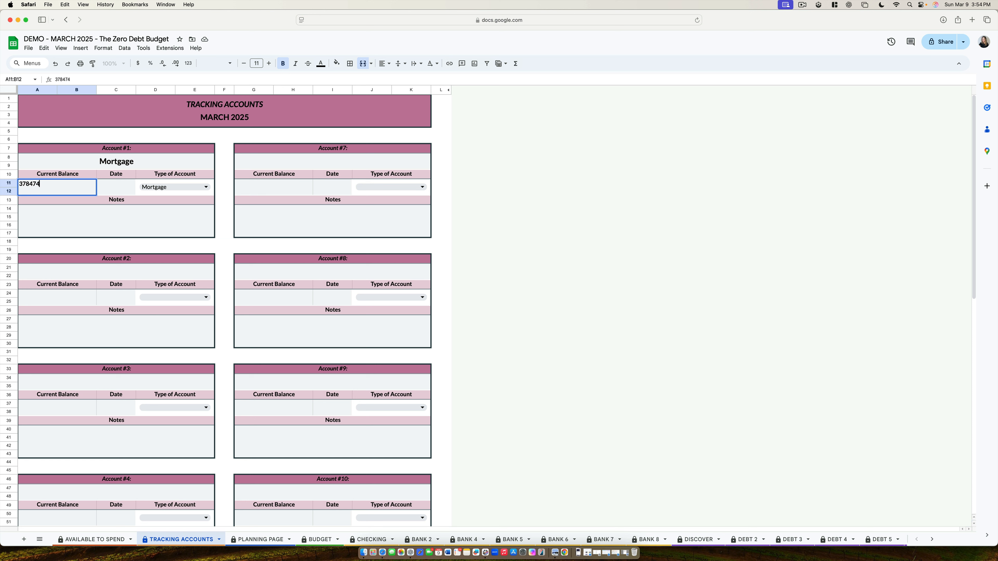
type(".02")
key("Return")
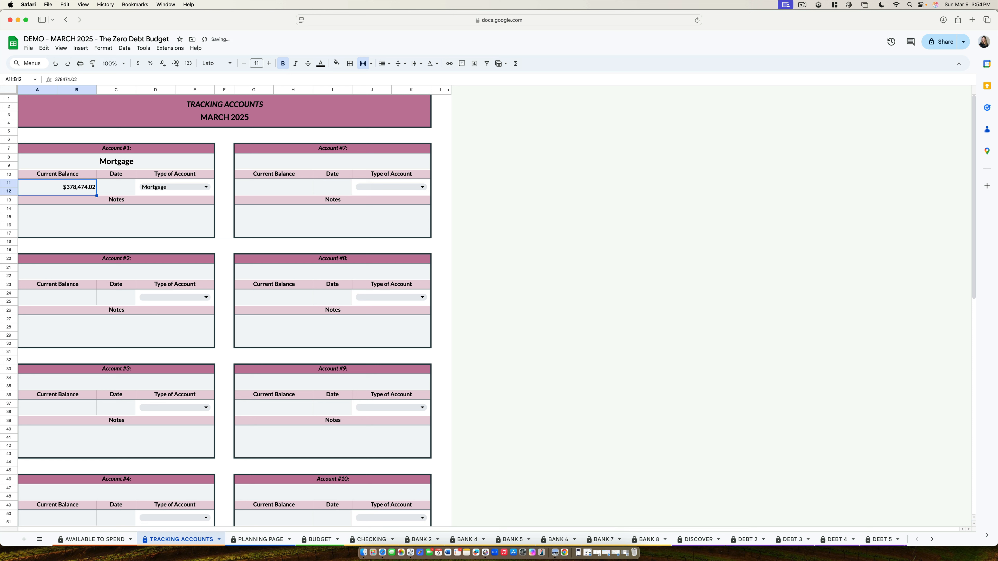
double_click(130, 188)
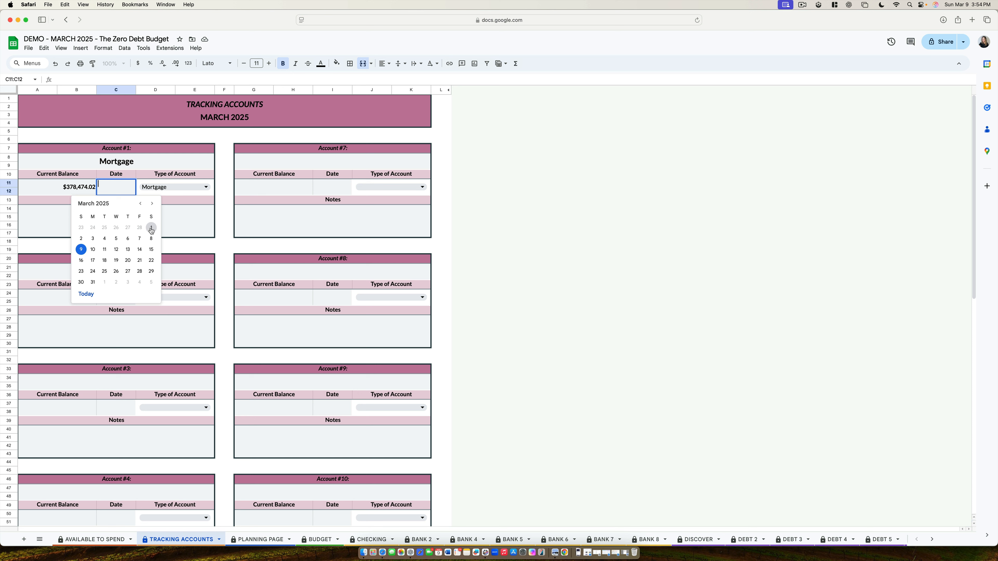
left_click(152, 231)
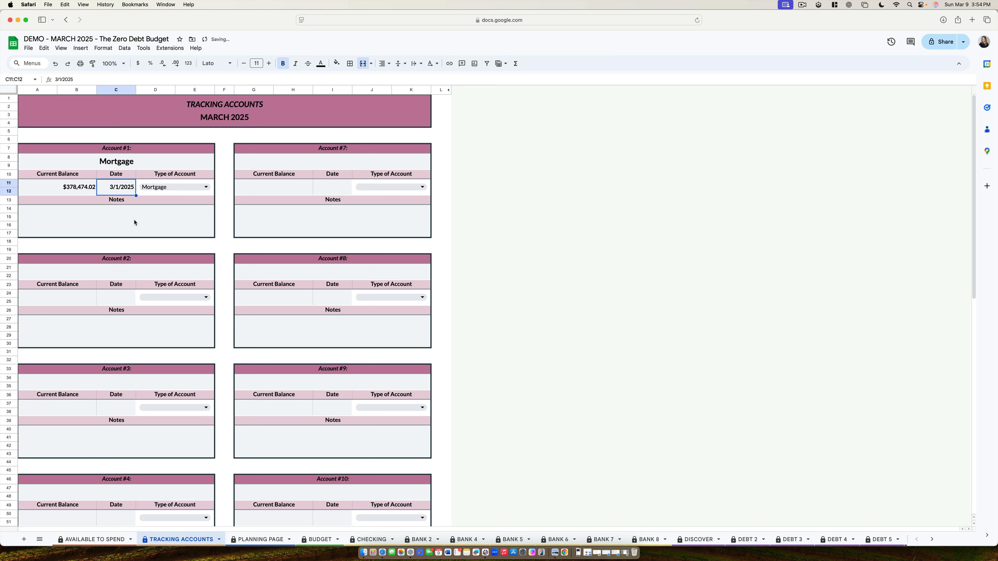
left_click(125, 226)
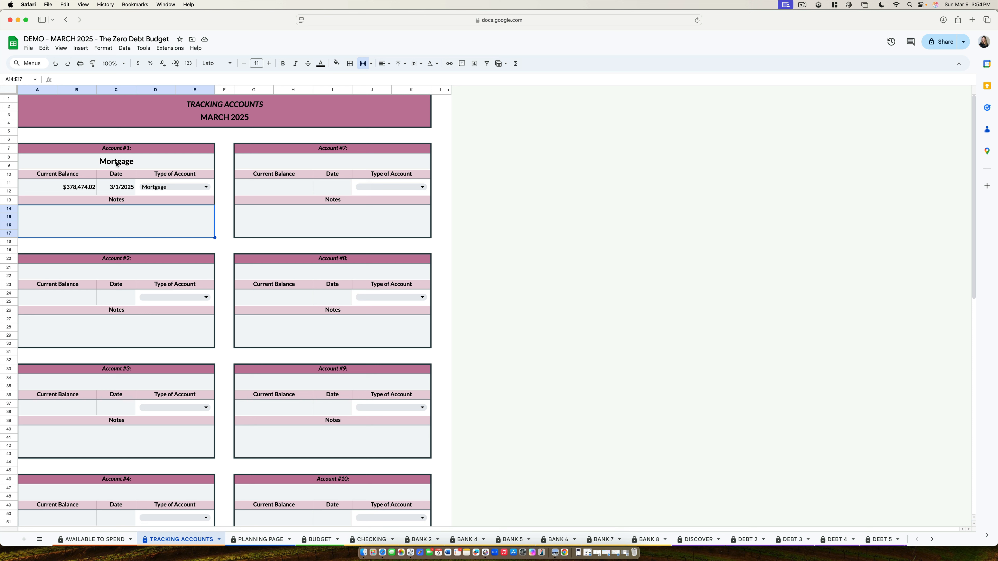
Step: Name Account #2 "Roth IRA" and set its account type to Asset (Investment)
left_click(98, 273)
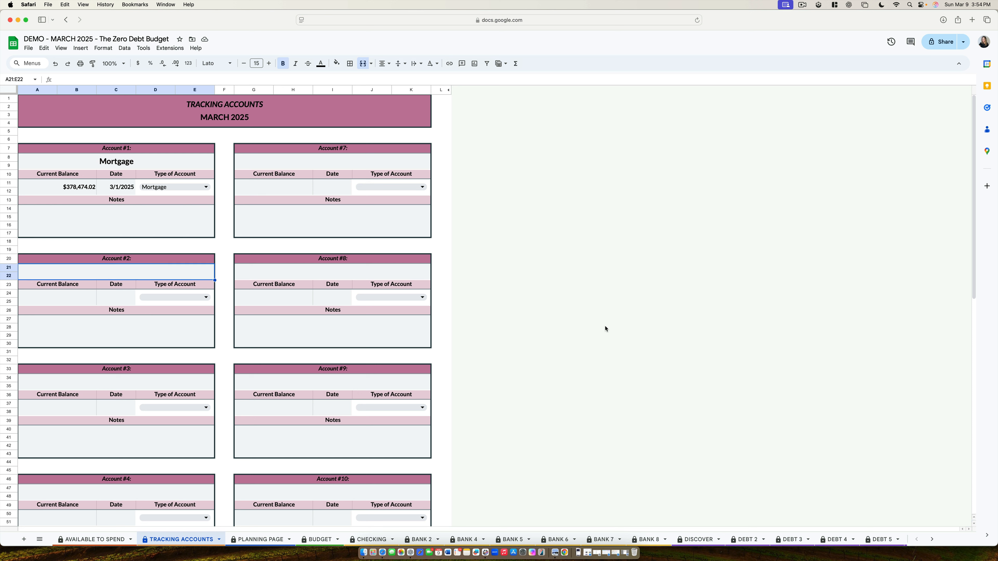
type("Roth IRA")
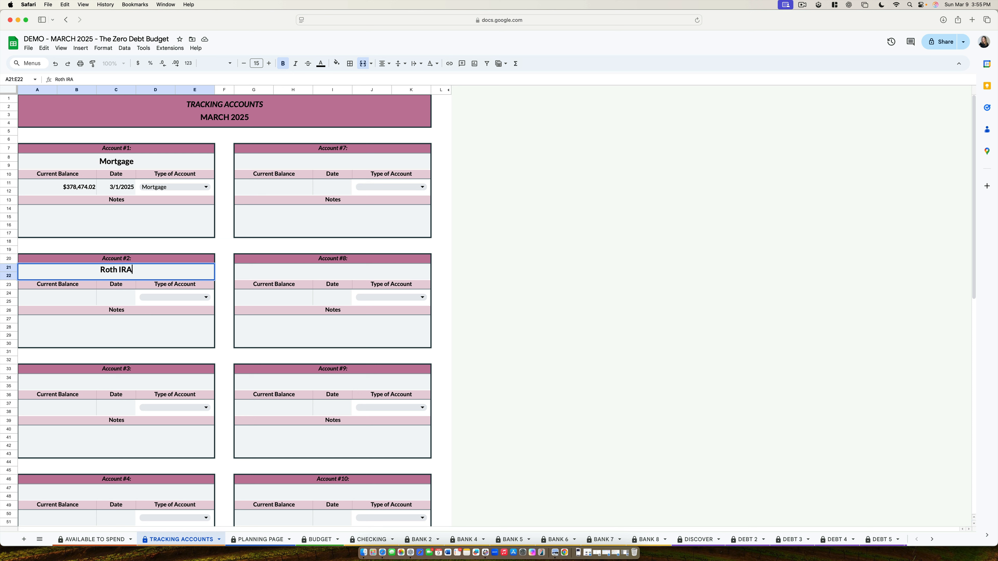
key("Return")
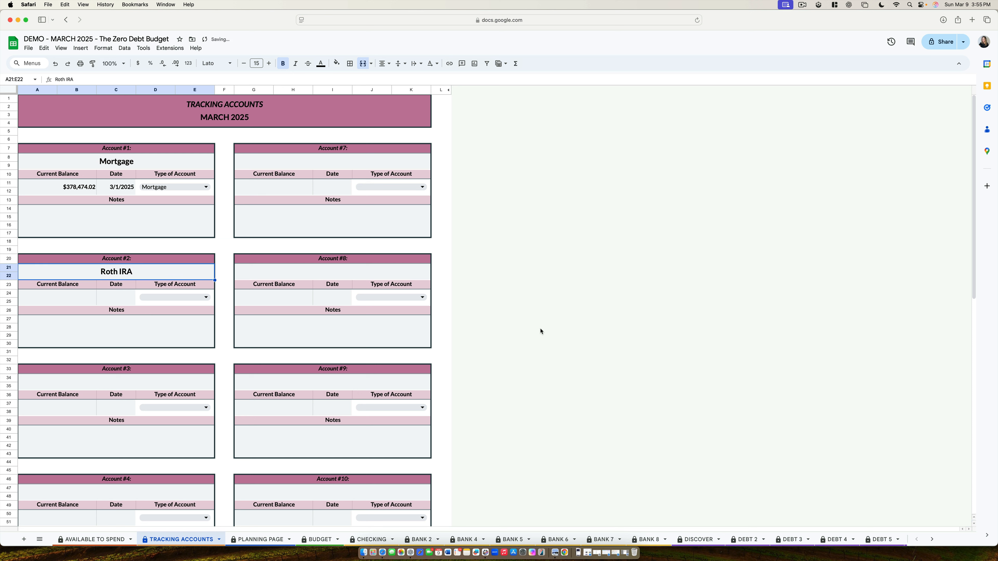
left_click(152, 300)
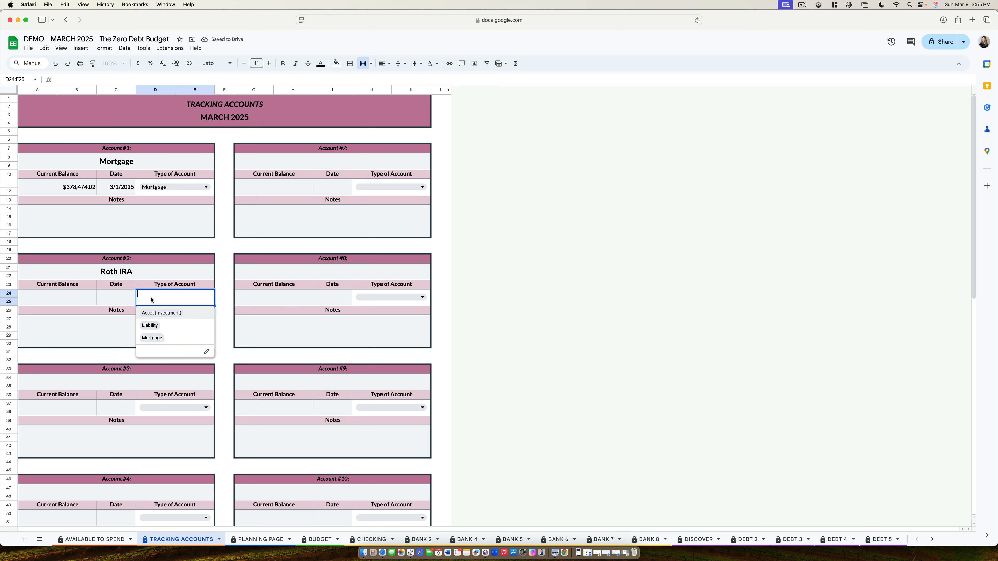
left_click(163, 314)
Step: Enter a current balance of 25,784.23 and the date 3/1/2025 for the Roth IRA account
left_click(92, 298)
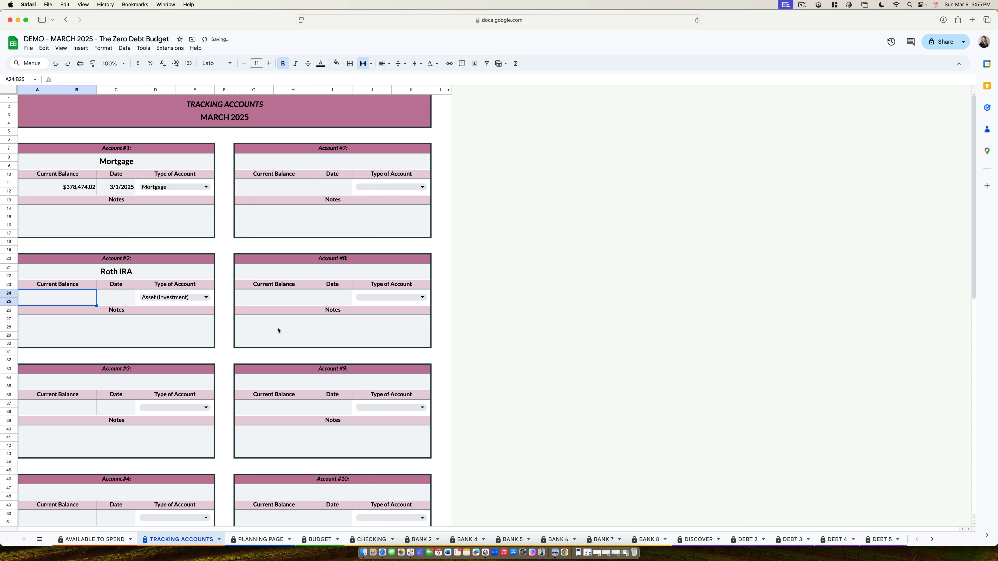
type("25,784.23")
key("Return")
left_click(117, 300)
double_click(117, 300)
left_click(150, 338)
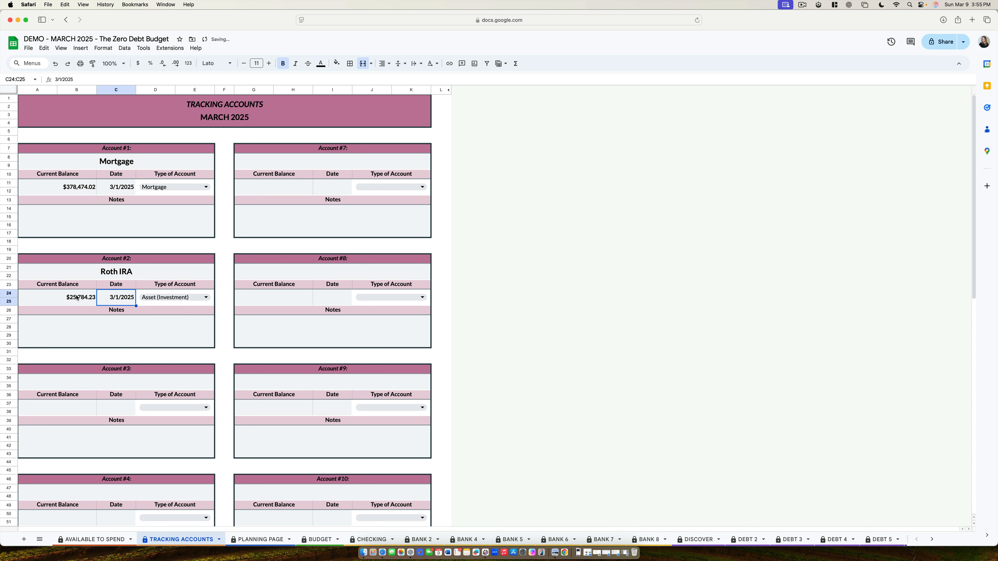
left_click(56, 300)
left_click(75, 331)
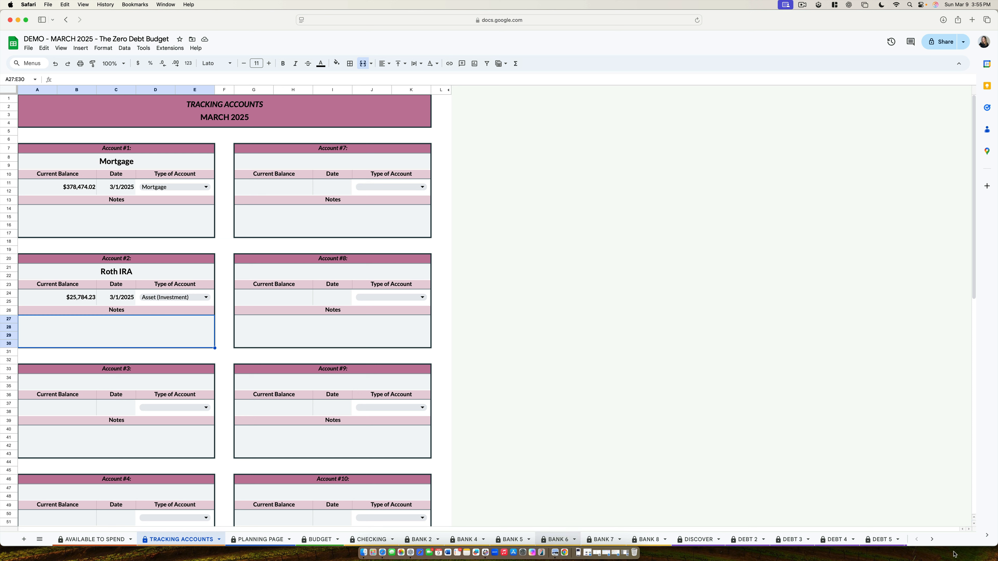
Step: Review the Tracking Accounts table on the Year End Data sheet
scroll(826, 540, "right", 10)
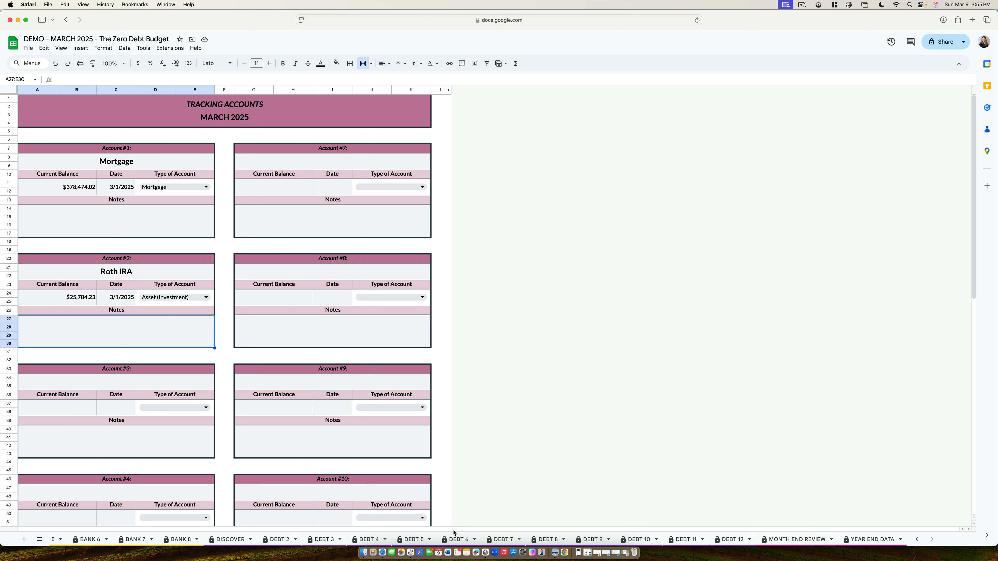
left_click(870, 541)
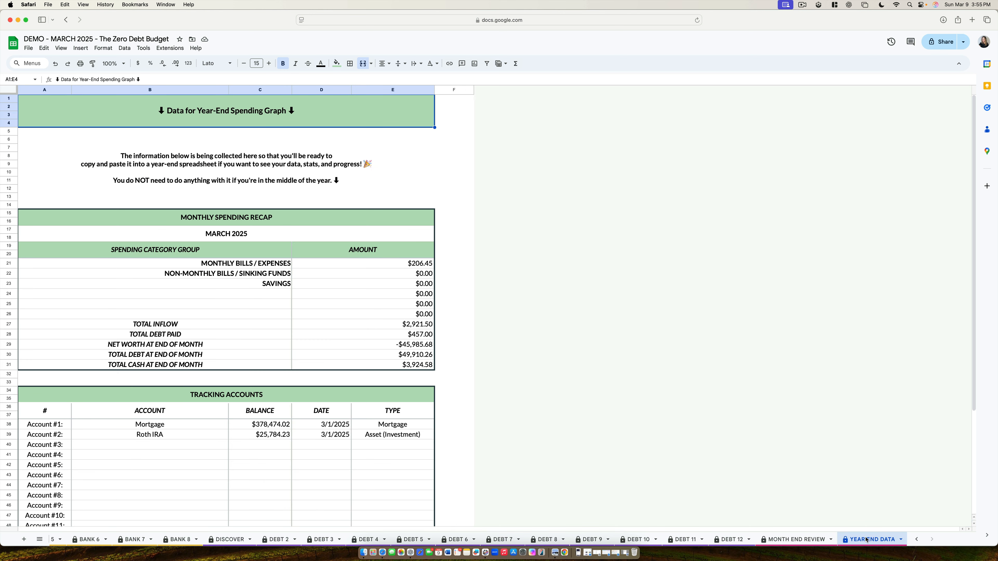
scroll(226, 453, "down", 2)
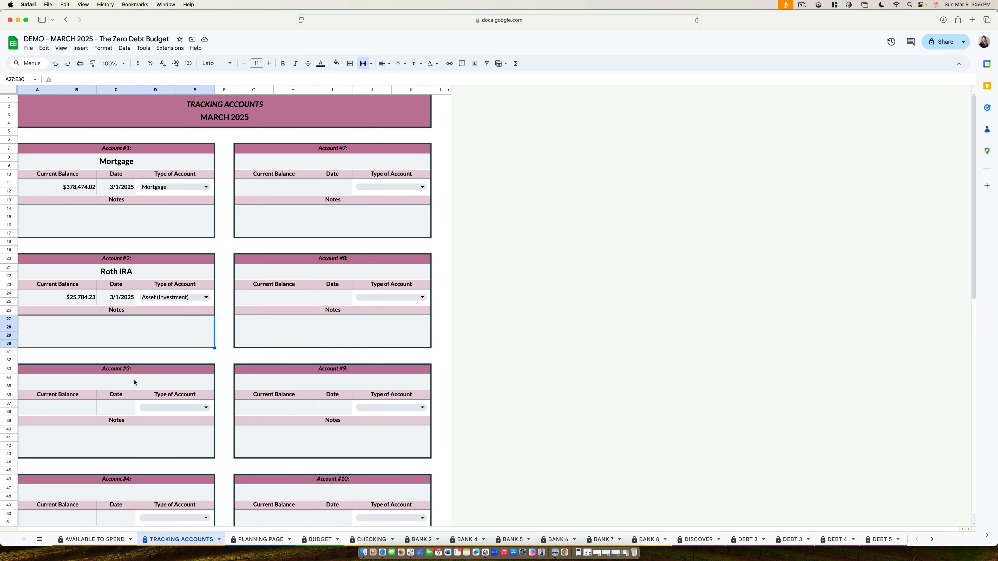
Step: Back on the Tracking Accounts sheet, name Account #3 "Car Loan" and set its type to Liability
left_click(184, 380)
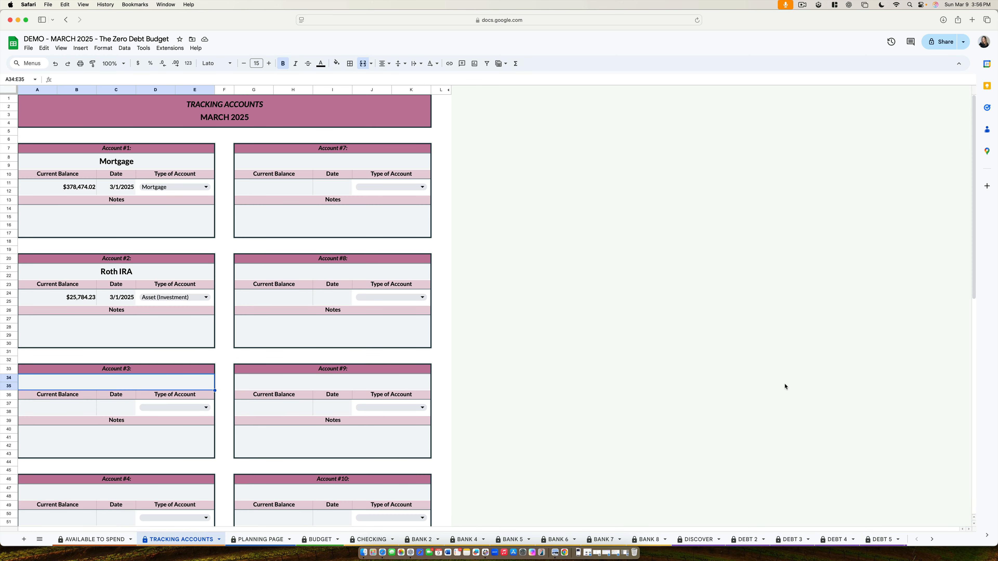
type("Car Loan")
left_click(166, 409)
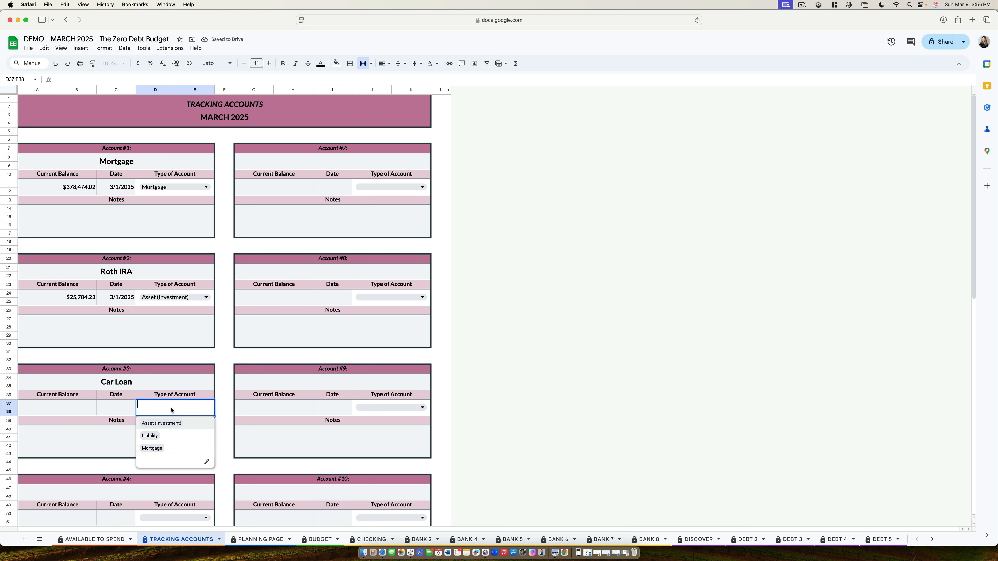
left_click(161, 435)
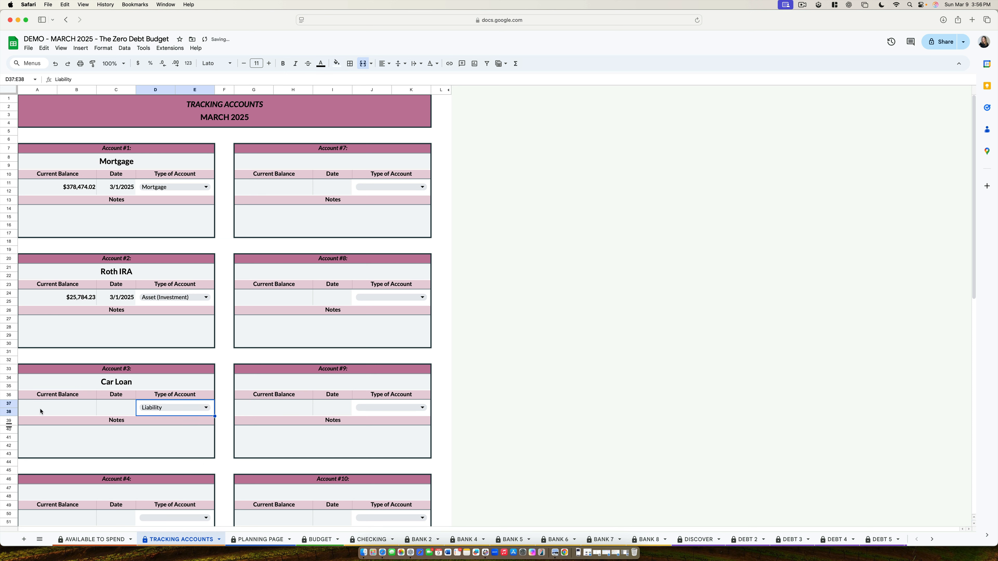
Step: Enter a current balance of 17989.23 and the date 3/1/2025 for the Car Loan account
left_click(61, 412)
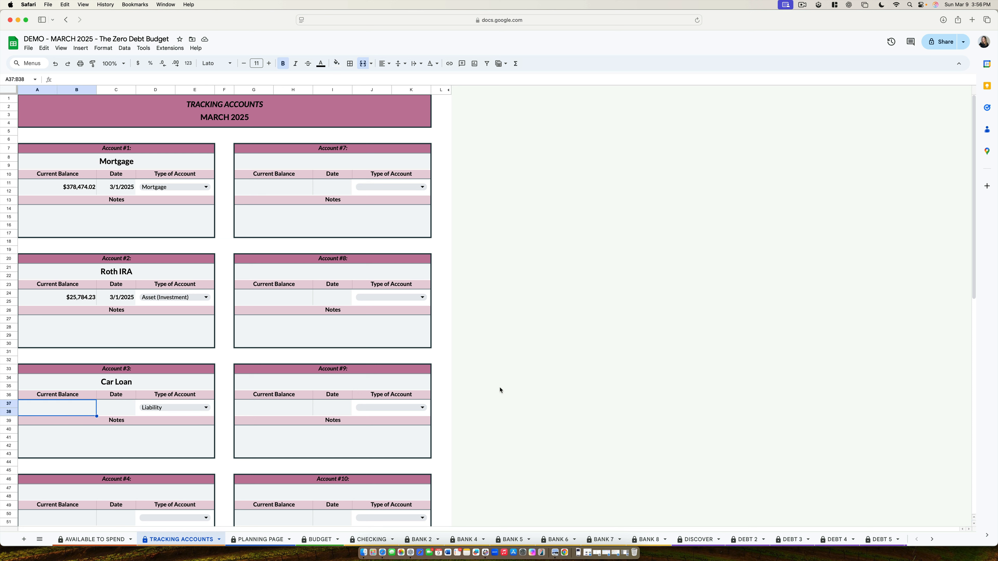
type("17")
type("7989.23")
key("Return")
double_click(103, 408)
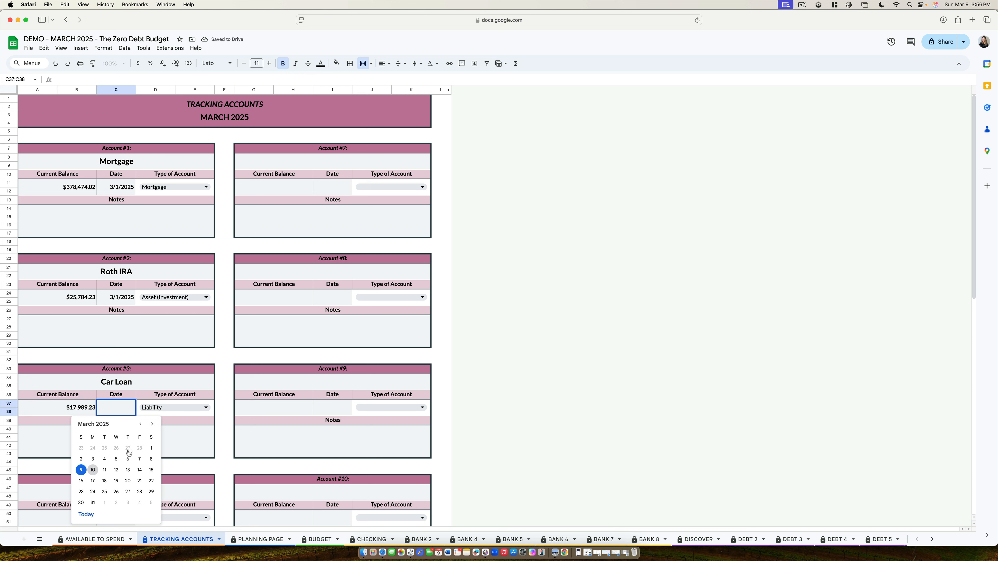
left_click(151, 448)
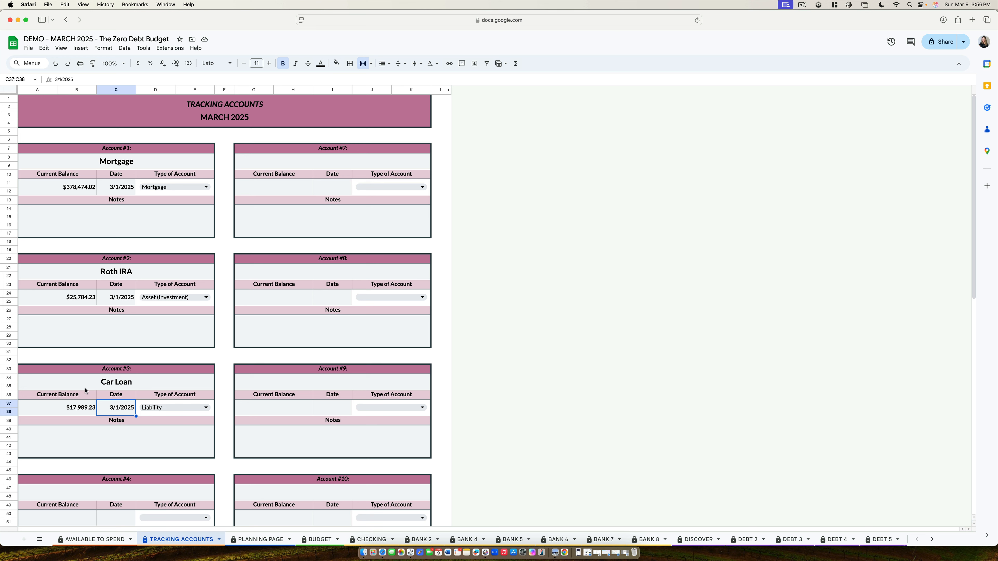
Step: On the Planning Page, add "Car Loan" as category 12 under Monthly Bills / Expenses
left_click(270, 541)
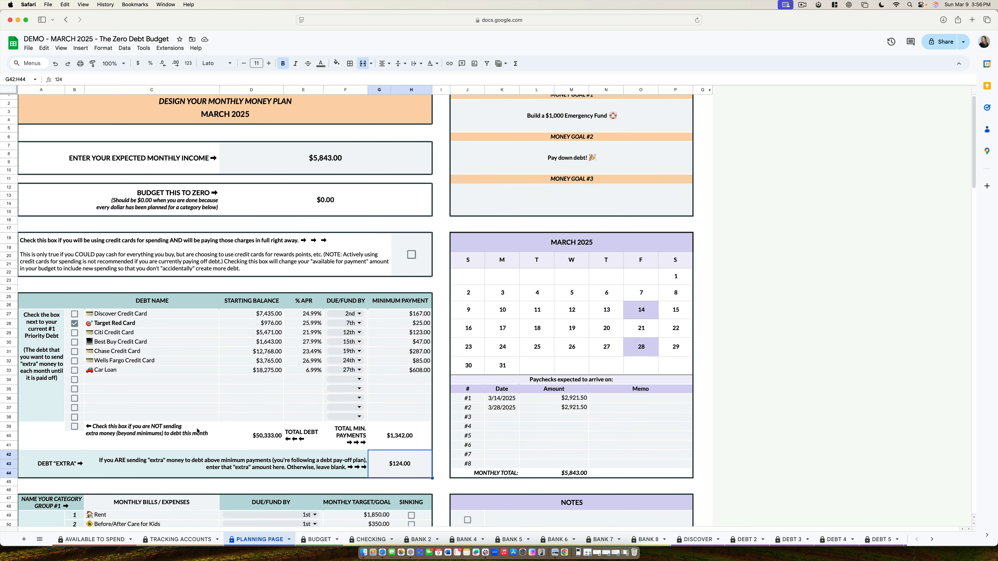
scroll(192, 419, "down", 3)
scroll(330, 386, "down", 2)
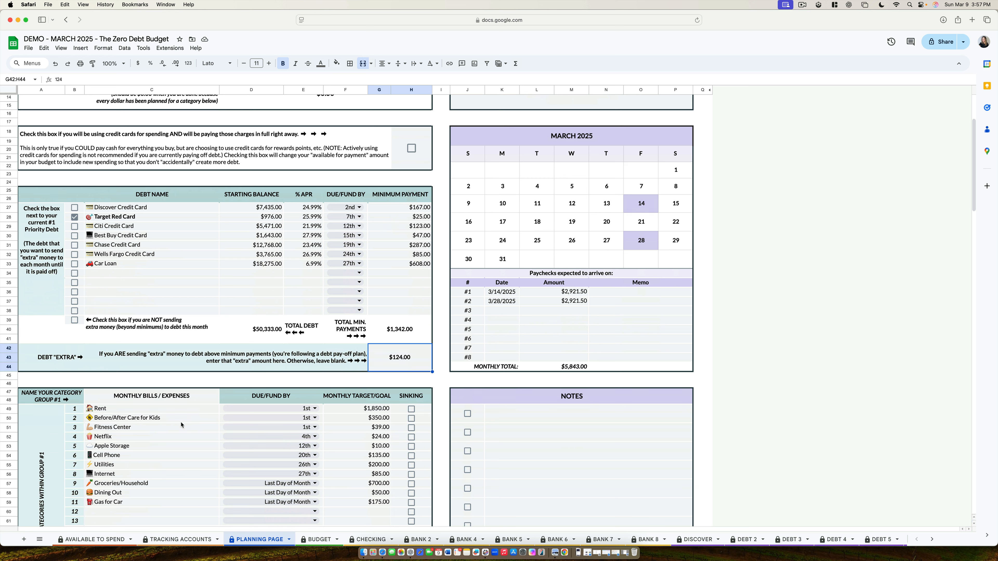
left_click(116, 515)
left_click(105, 268)
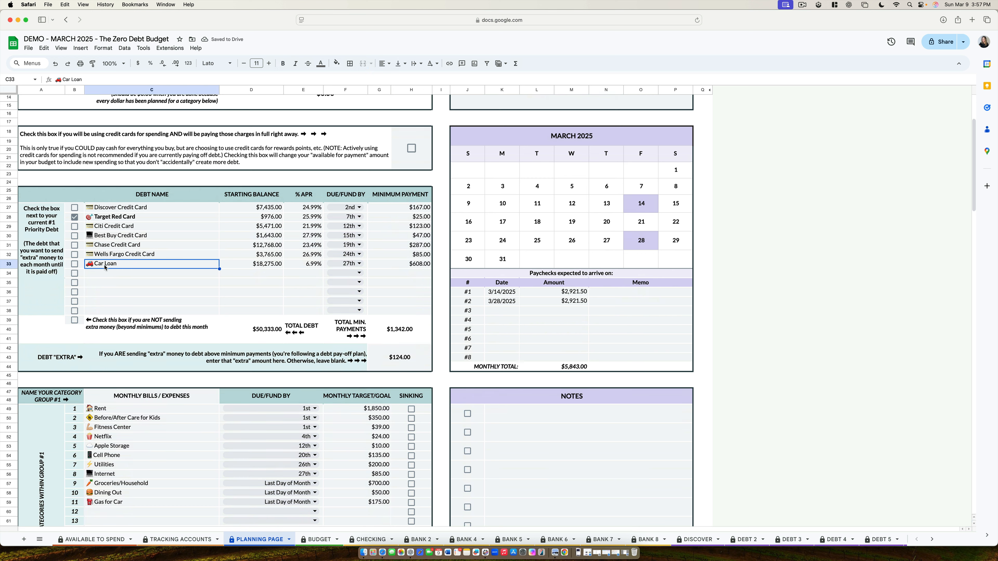
left_click(126, 516)
type("Car Loan")
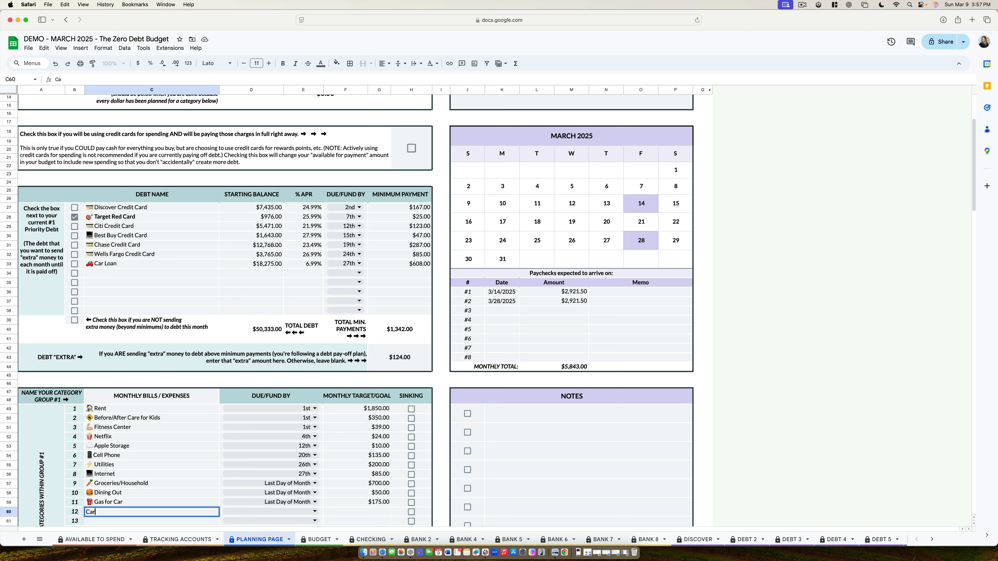
key("Return")
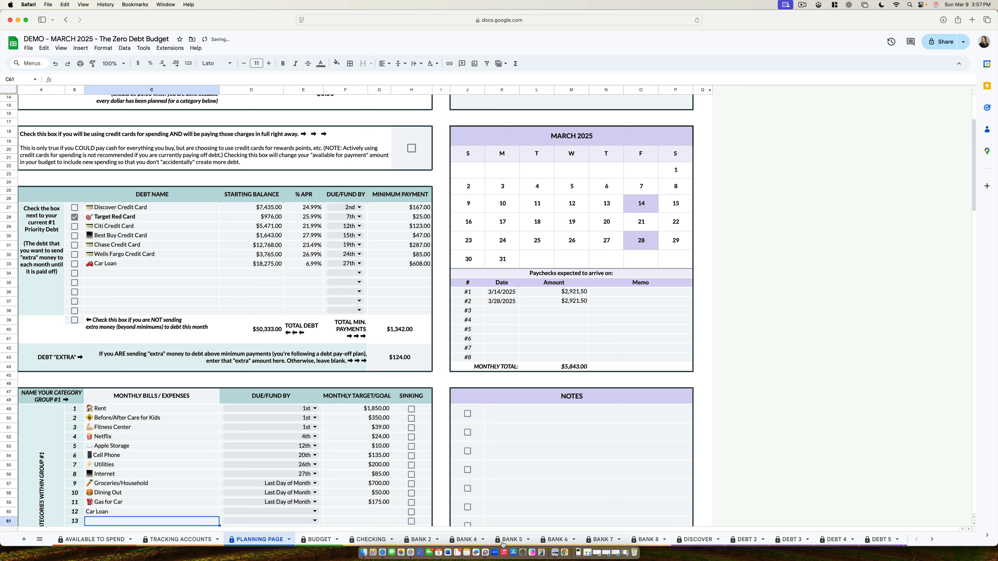
Step: Give the Car Loan expense a due date of the 27th and a monthly target of 608
left_click(330, 511)
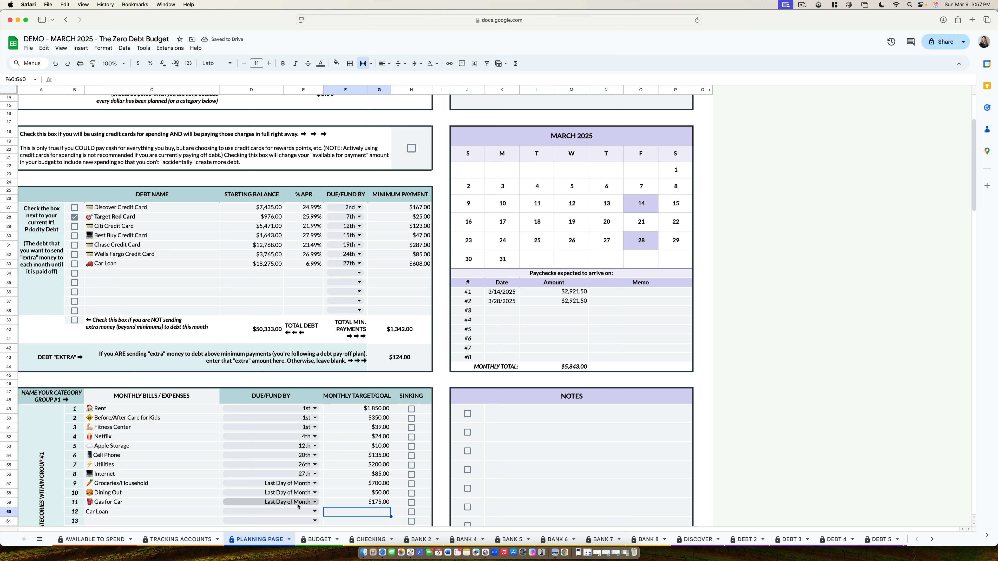
left_click(295, 512)
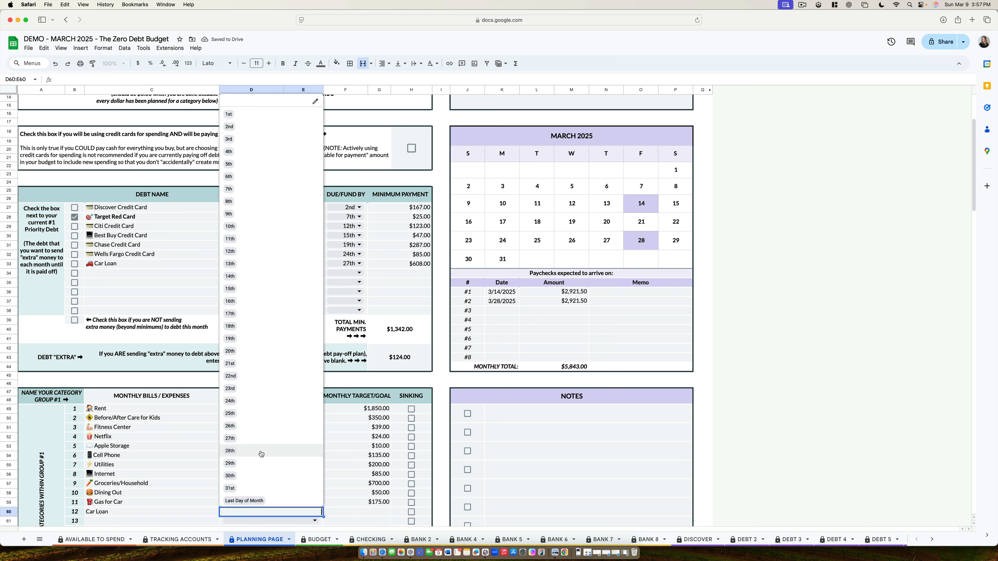
left_click(271, 438)
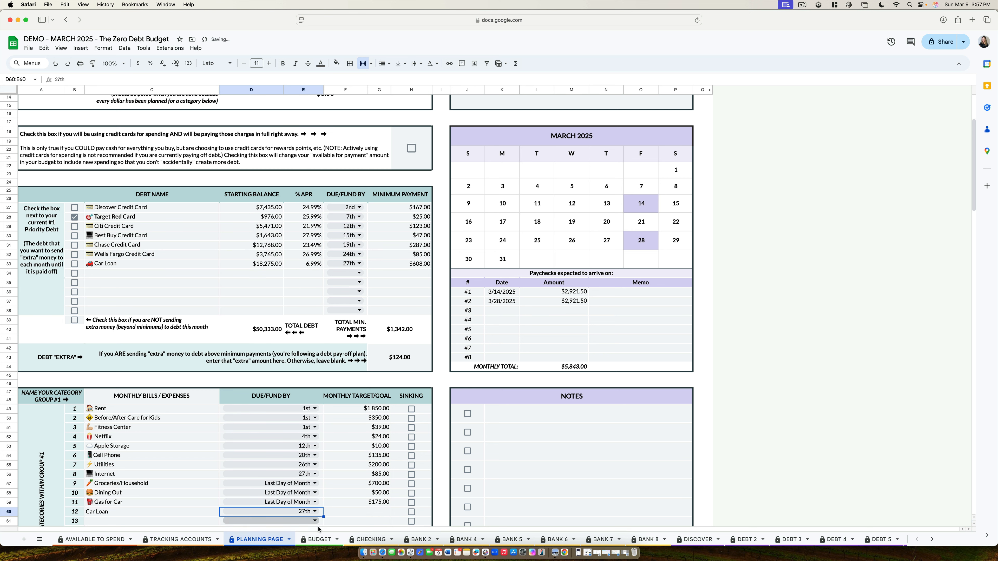
left_click(341, 516)
type("608")
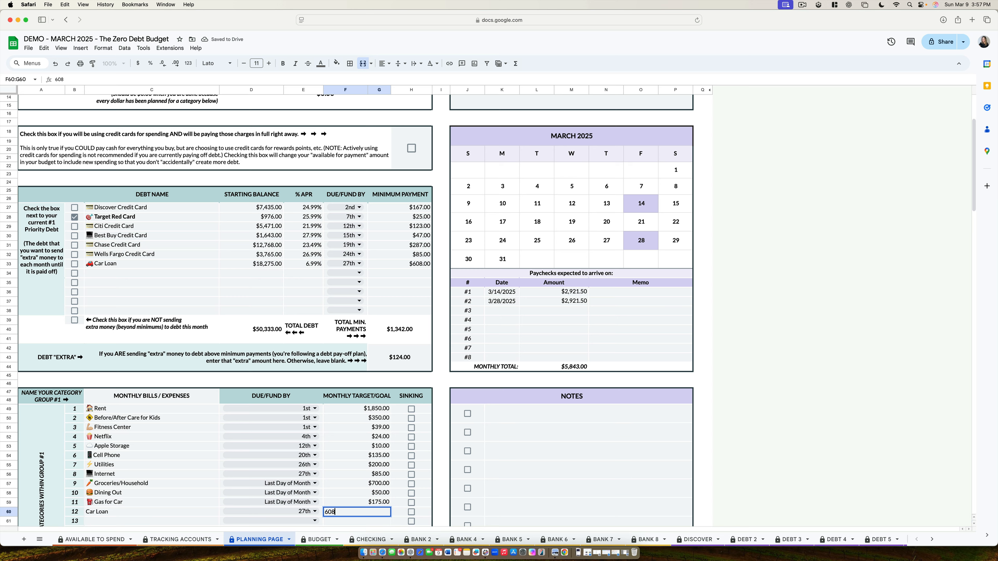
scroll(393, 489, "up", 4)
key("Return")
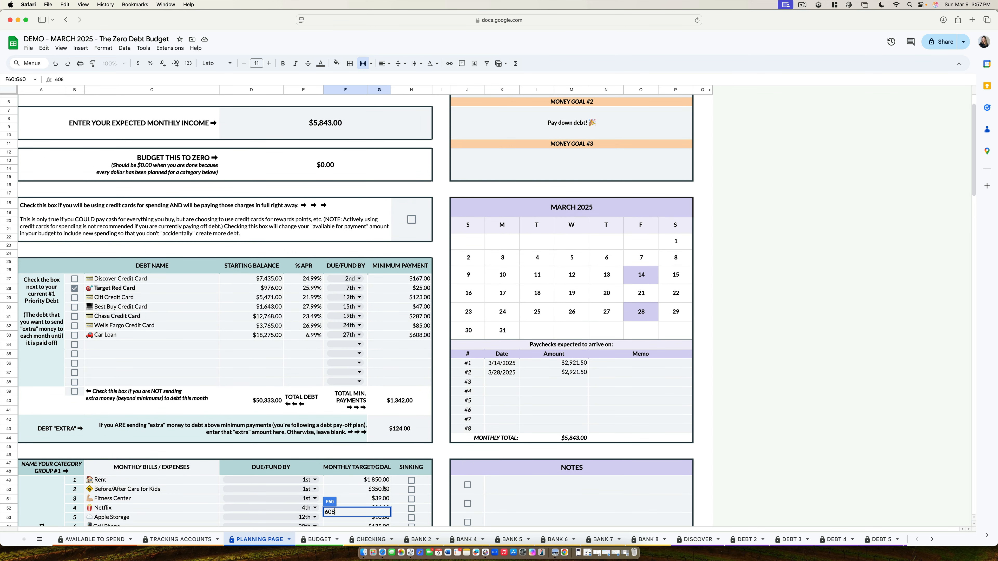
Step: Clear the whole Car Loan row from the debt table on the Planning Page, including its name, balance, APR, due date and minimum payment
scroll(367, 230, "up", 5)
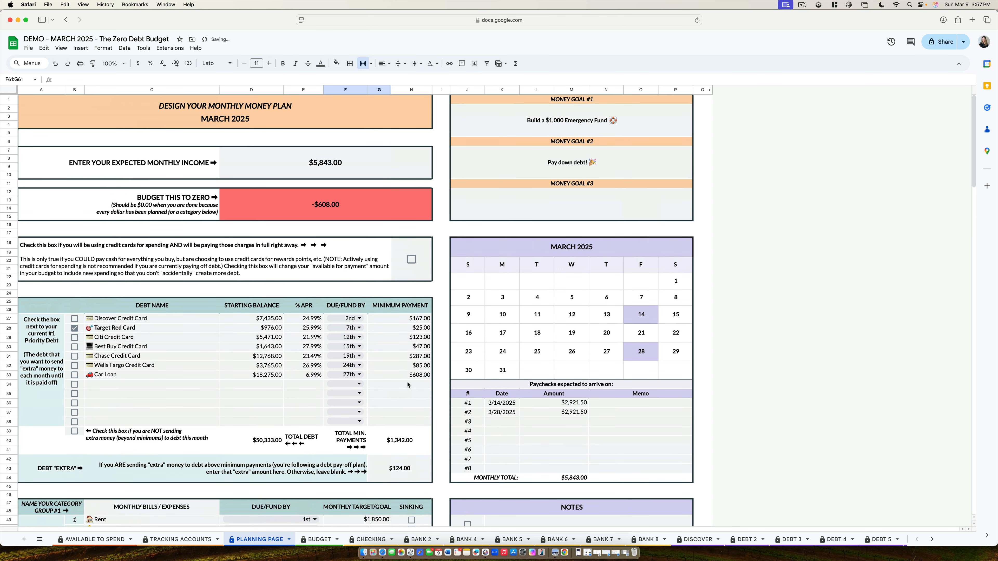
left_click(407, 375)
key("Delete")
key("Left")
key("Delete")
key("Left")
key("Delete")
key("Left")
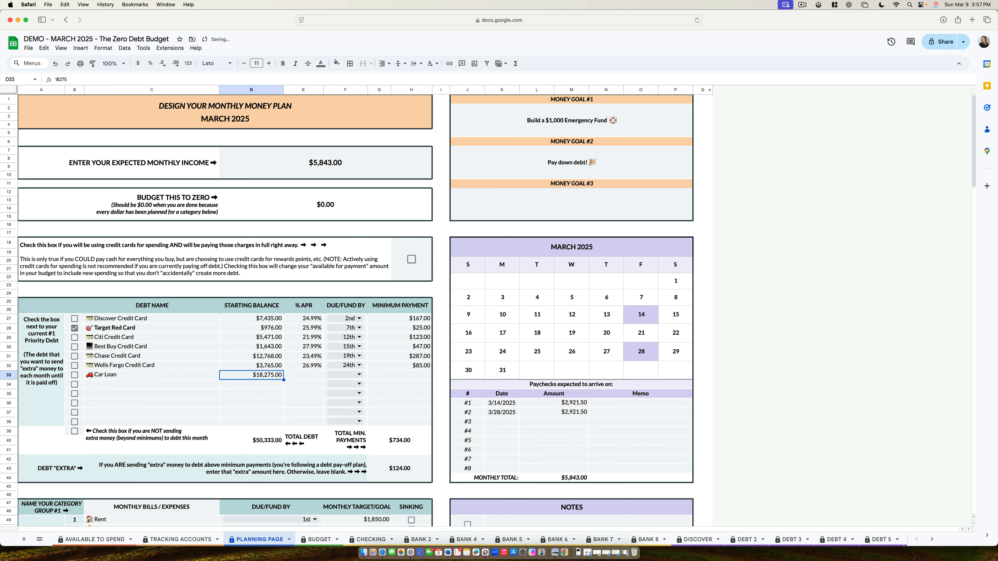
key("Delete")
key("Left")
key("Delete")
scroll(402, 343, "down", 5)
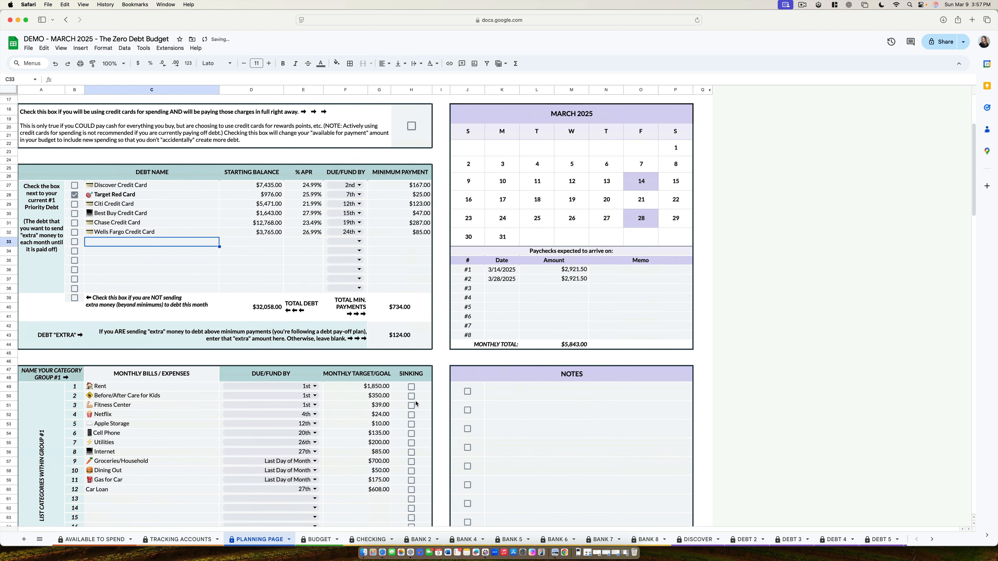
scroll(402, 343, "up", 5)
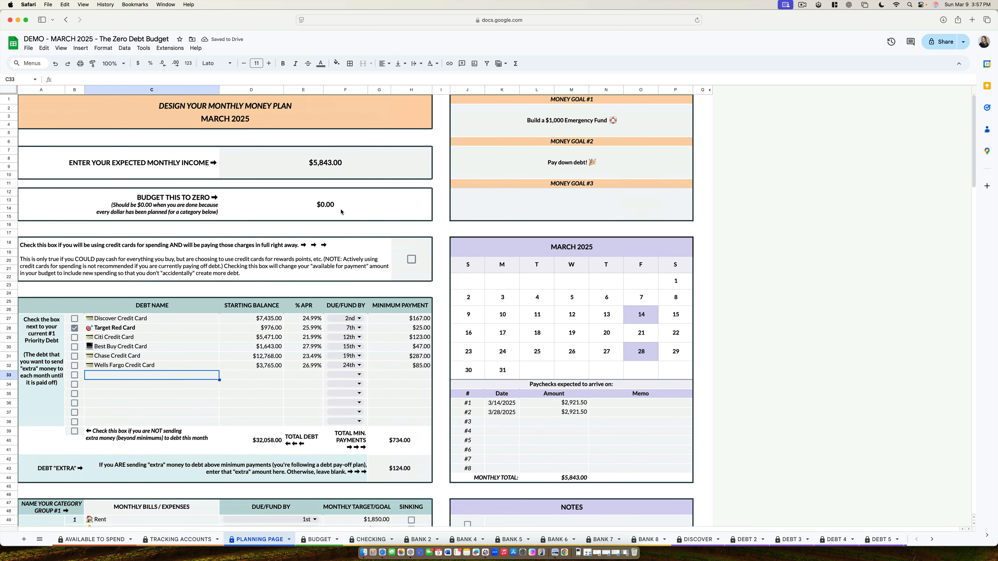
scroll(404, 441, "down", 6)
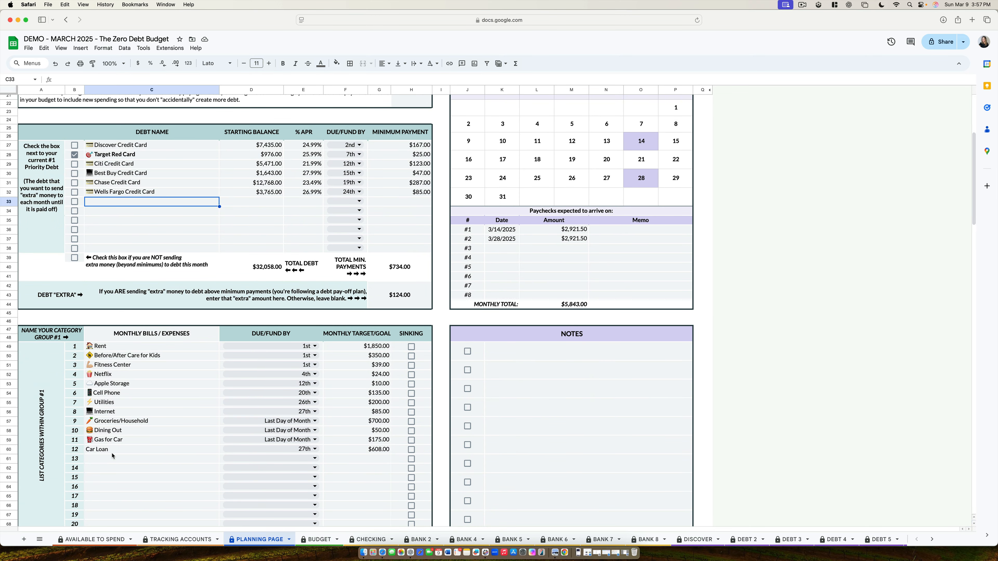
Step: On the Budget sheet, delete the leftover Assigned This Month amount in the unnamed debt row below Wells Fargo Credit Card
left_click(318, 540)
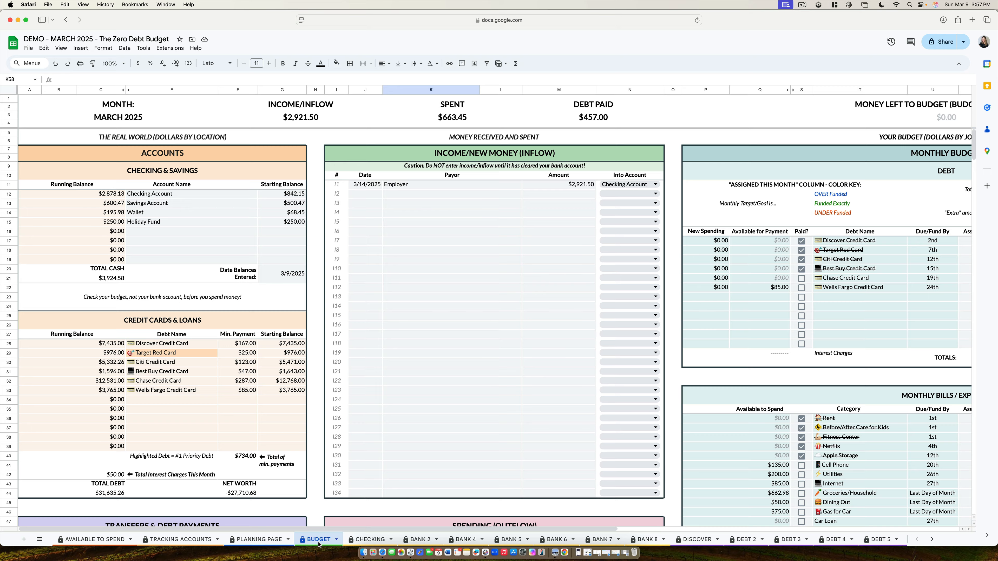
scroll(314, 448, "down", 5)
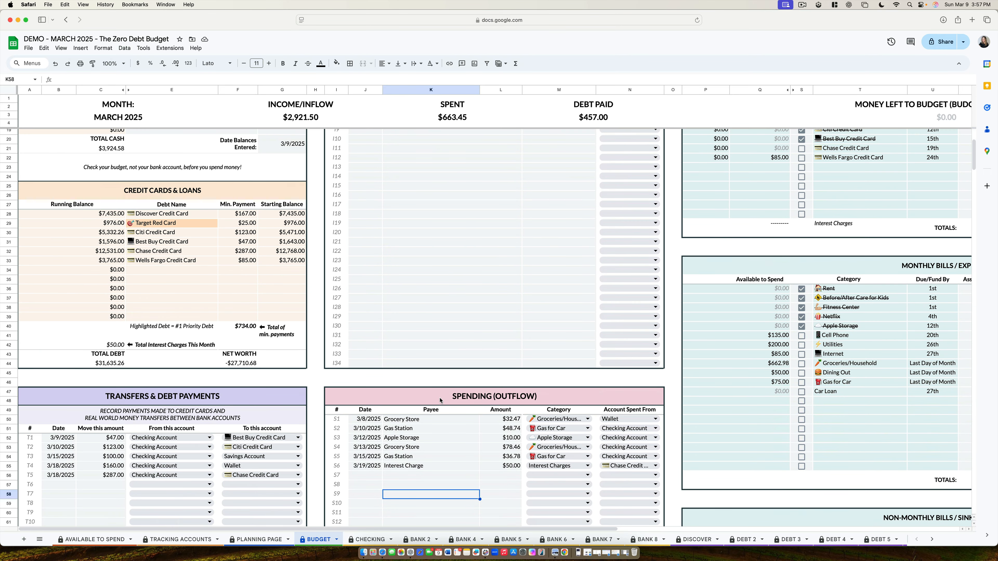
left_click(440, 402)
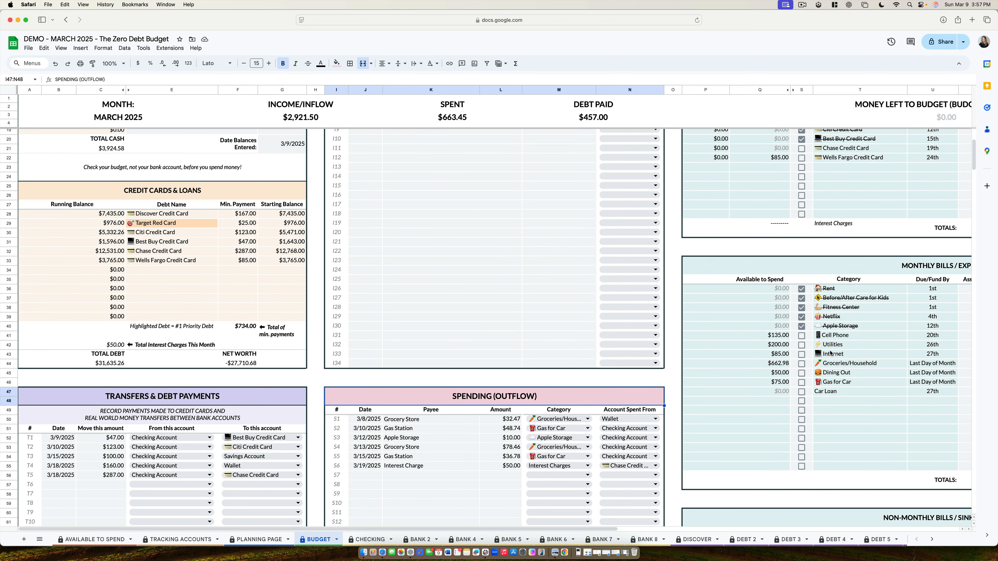
left_click(833, 366)
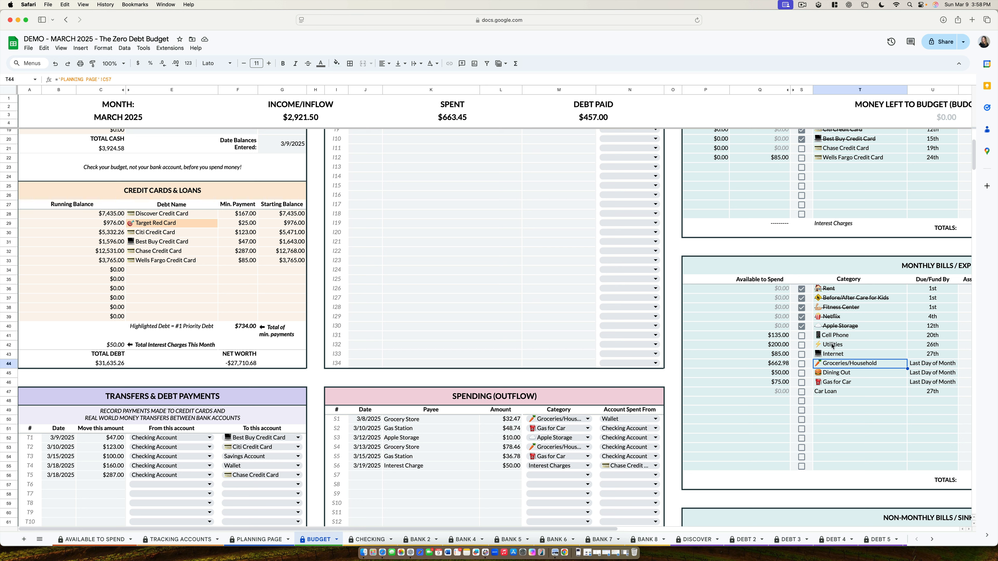
left_click(103, 477)
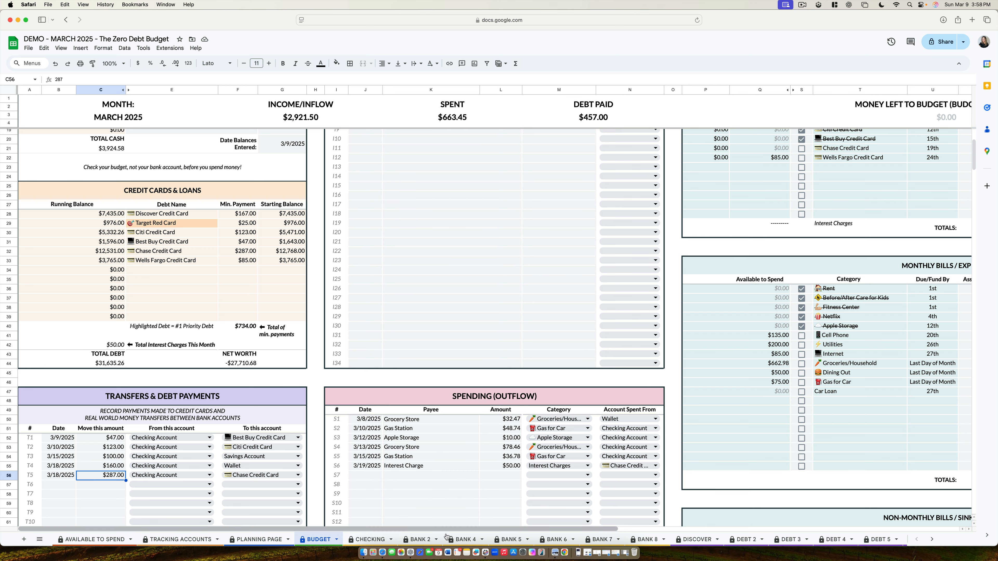
scroll(550, 492, "right", 10)
scroll(660, 468, "up", 2)
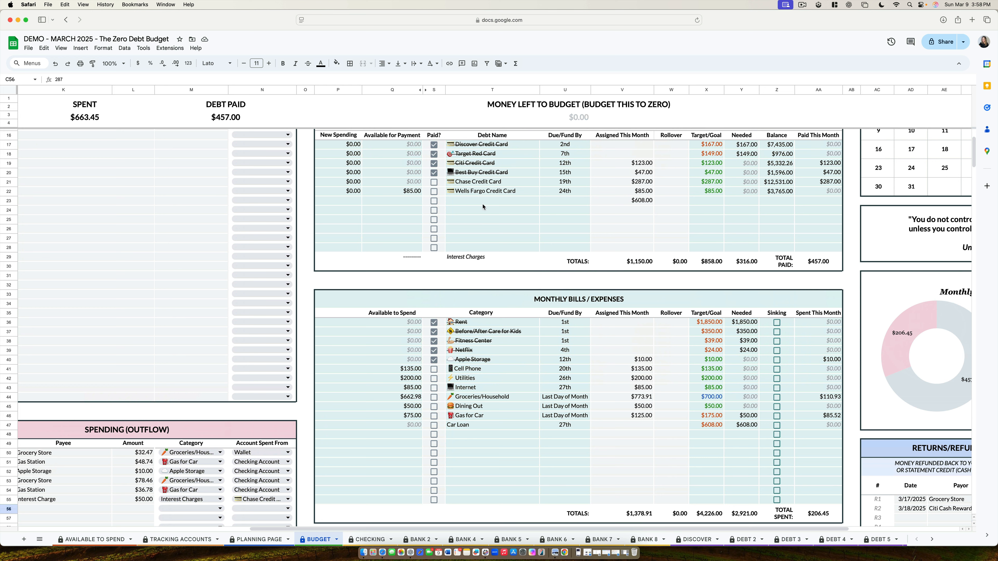
left_click(625, 201)
key("Delete")
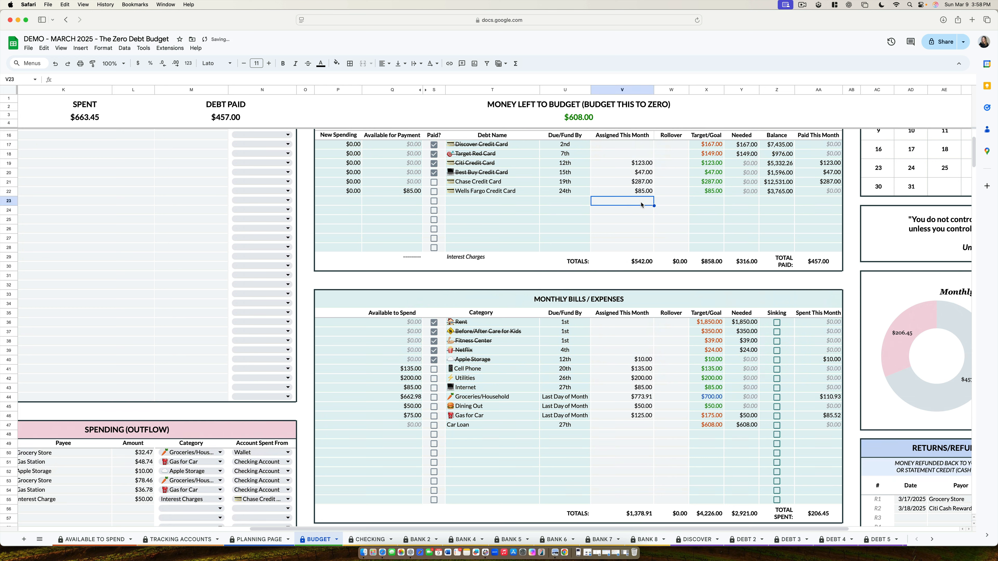
Step: Assign 608 this month to the Car Loan category under Monthly Bills / Expenses
left_click(637, 427)
type("6089")
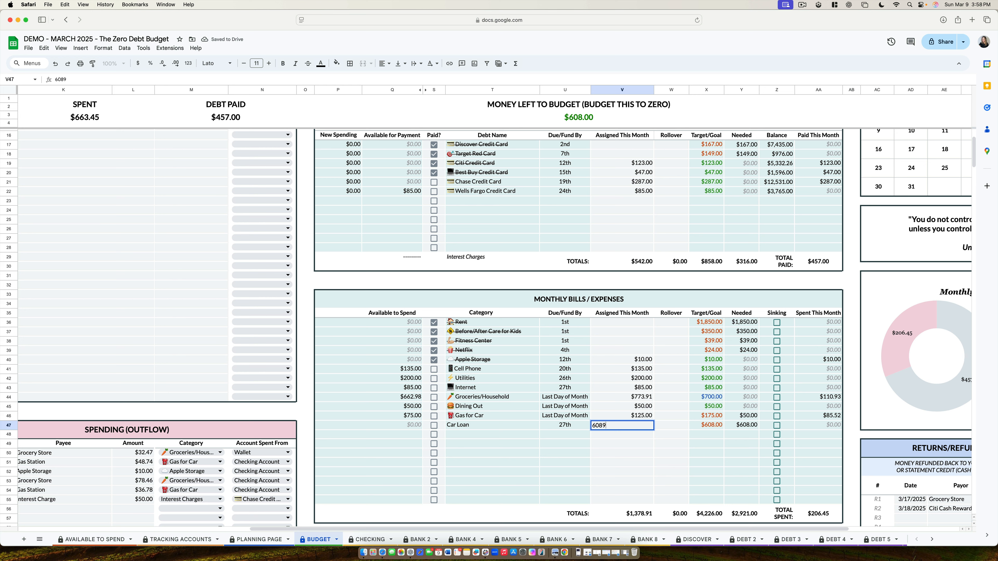
key("BackSpace")
key("Return")
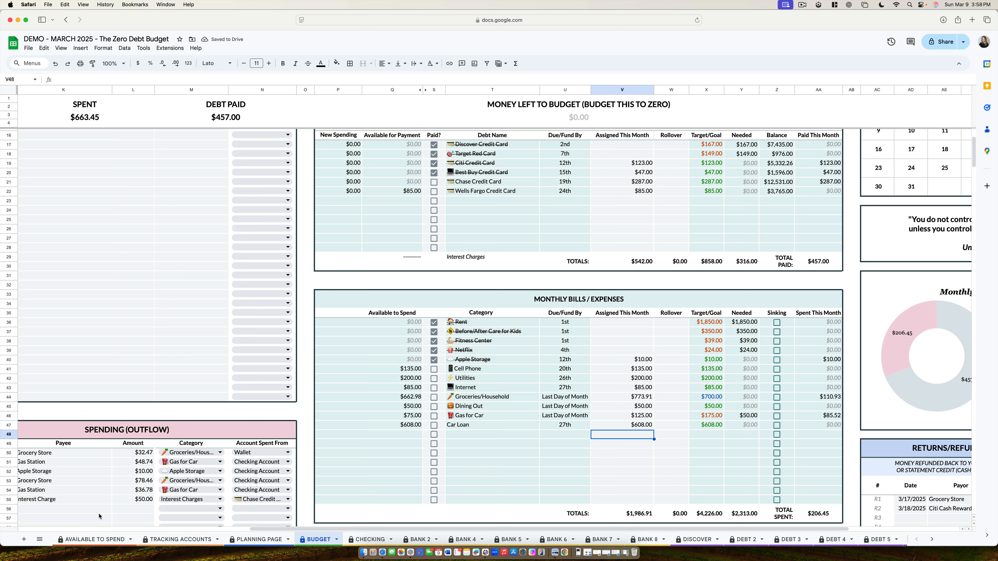
Step: In row S7 of the Spending (Outflow) table, enter the payee "Car Loan" and an amount of 608
scroll(272, 519, "left", 5)
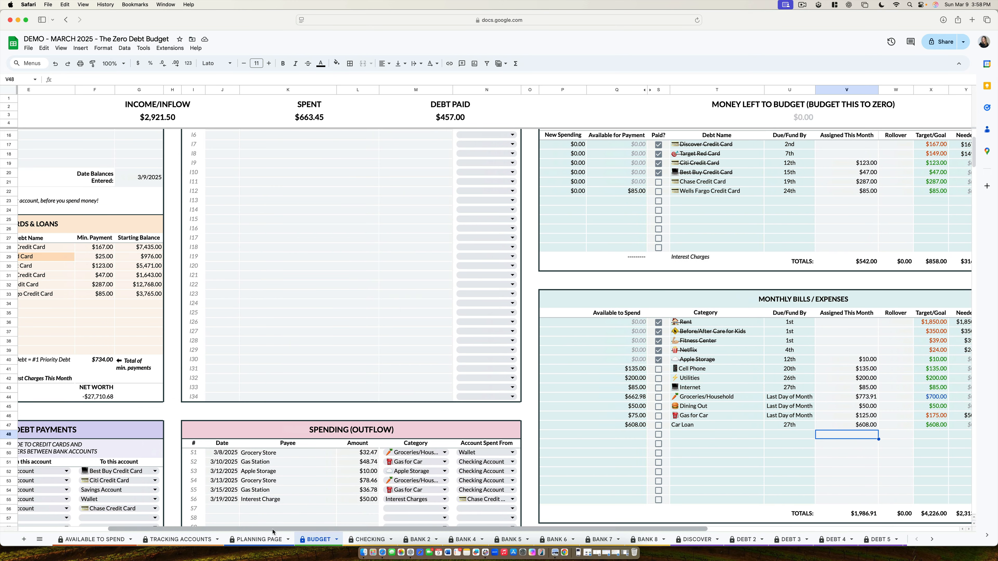
left_click(258, 508)
type("Car Loan")
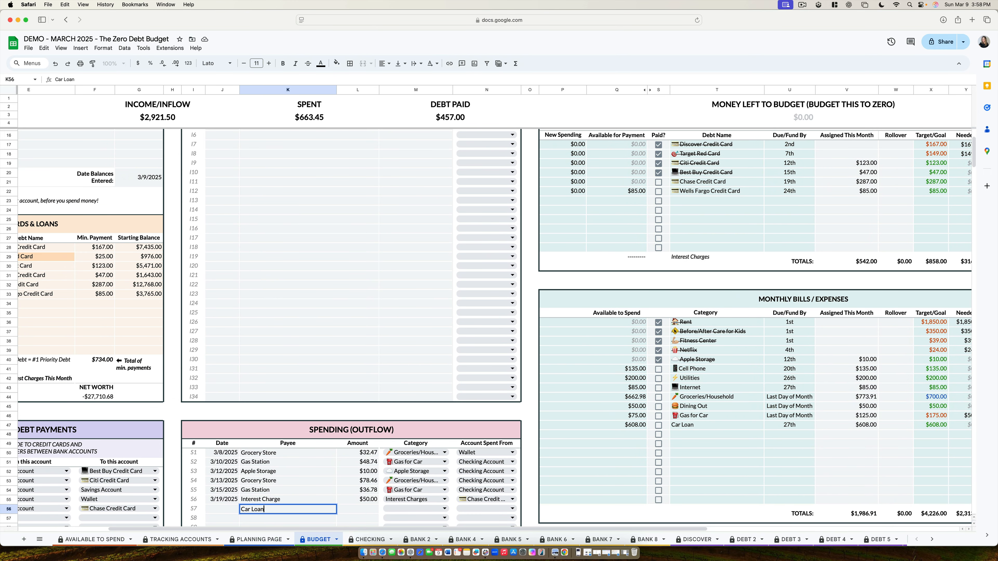
key("Tab")
type("608")
key("Tab")
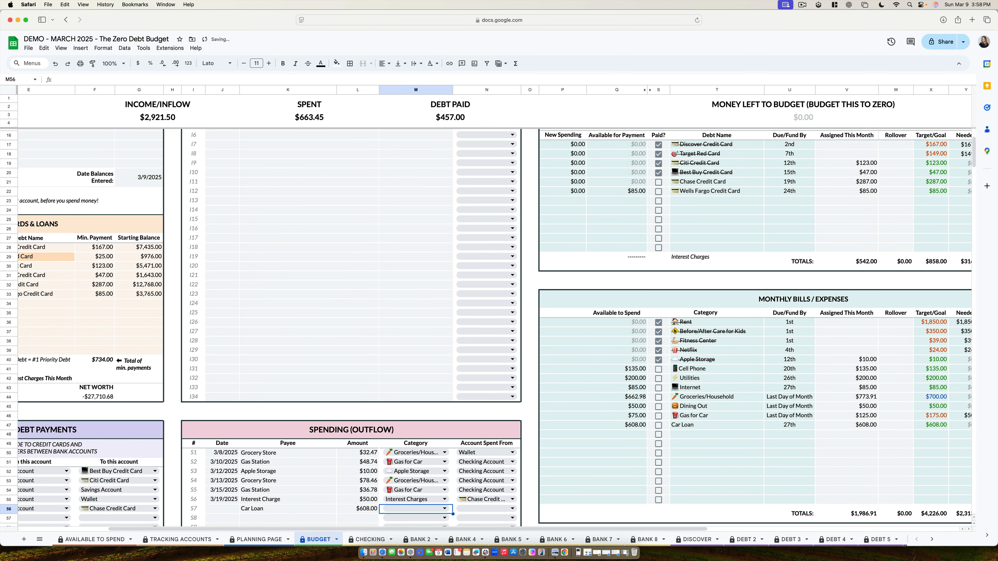
Step: Set the new spending entry's category to Car Loan and its account spent from to Checking Account
double_click(386, 510)
type("car")
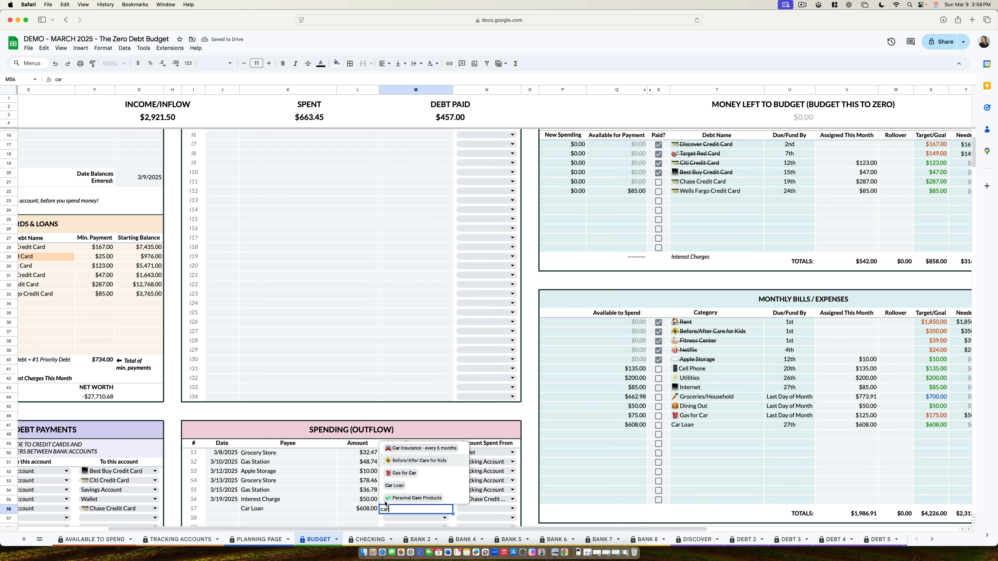
left_click(391, 486)
double_click(484, 510)
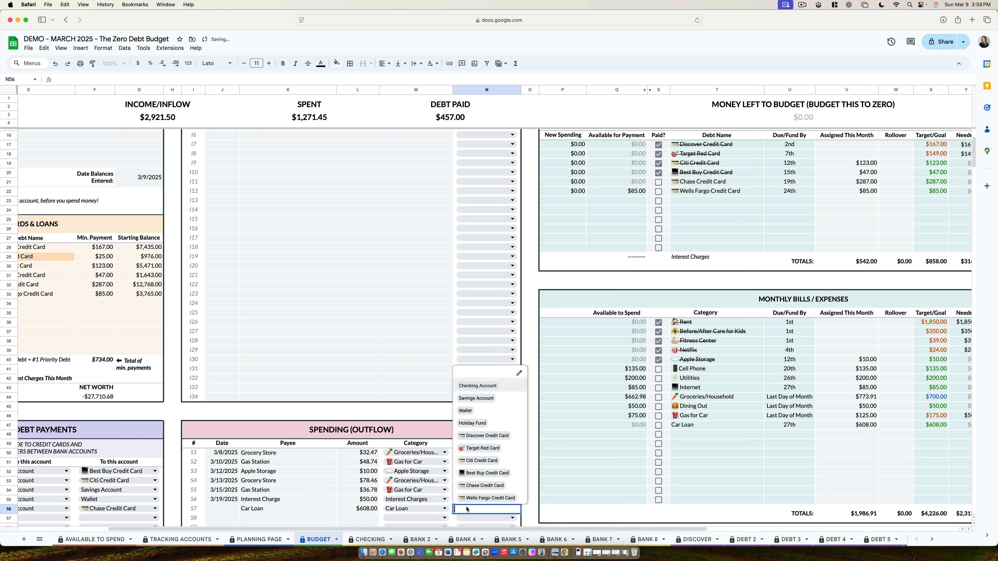
left_click(478, 386)
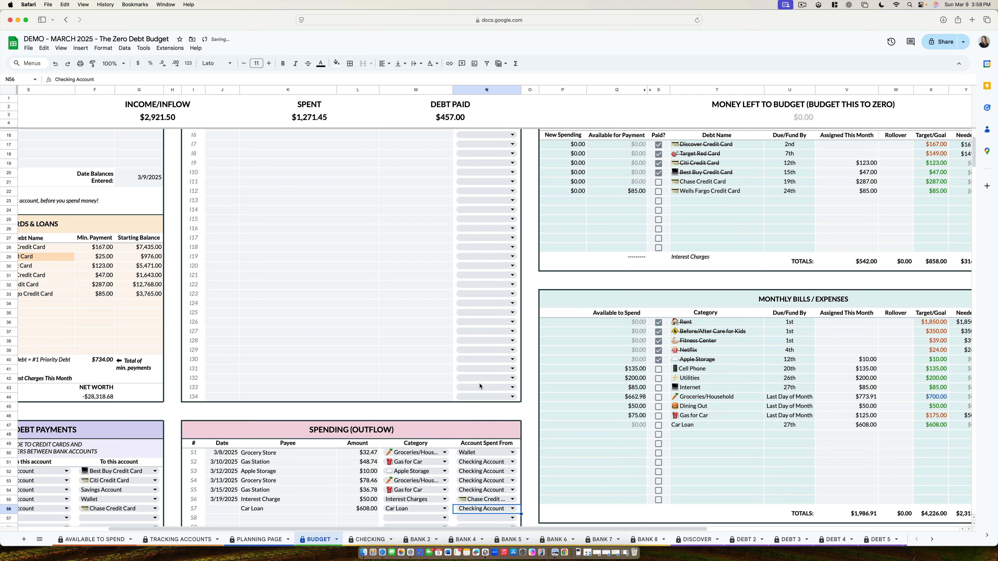
scroll(680, 431, "up", 3)
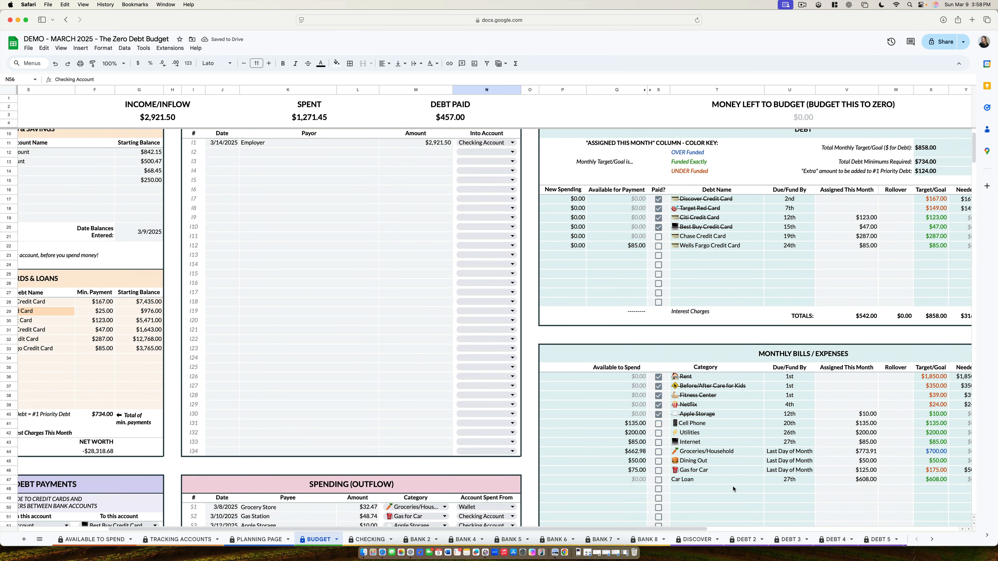
scroll(733, 489, "down", 7)
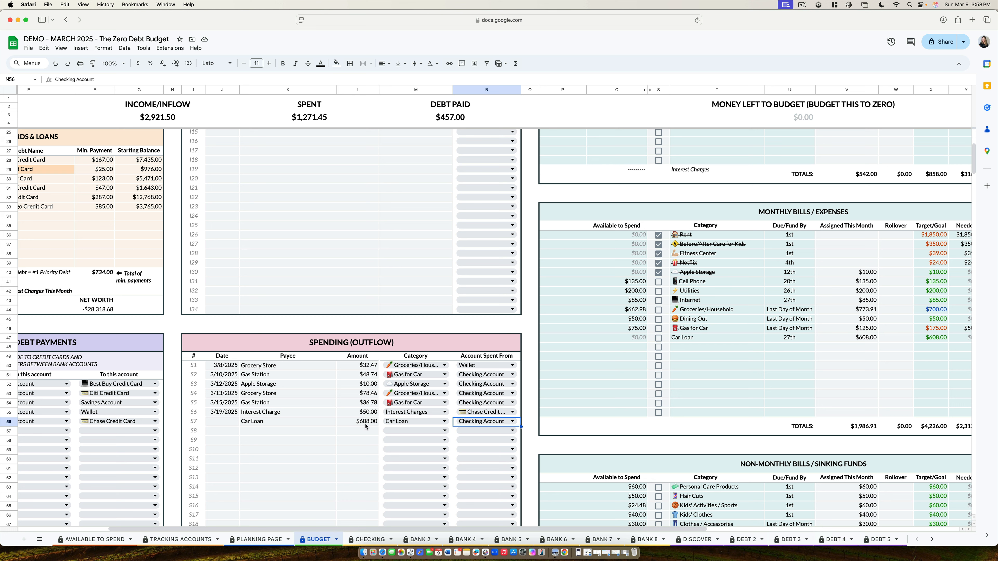
Step: On the Tracking Accounts sheet, update the Car Loan account's current balance to 16678 and its date to 4/1/2025
left_click(186, 539)
left_click(44, 411)
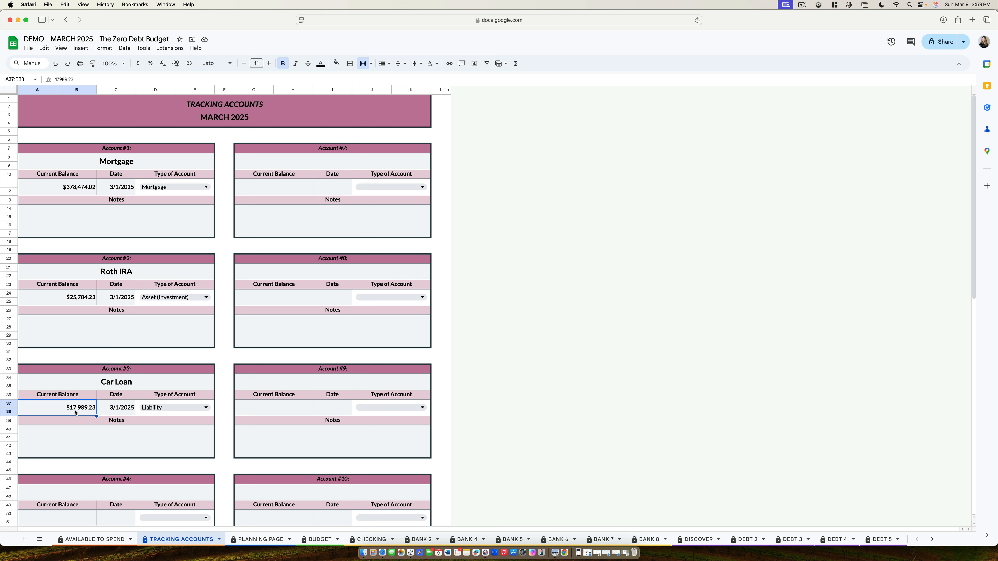
type("1")
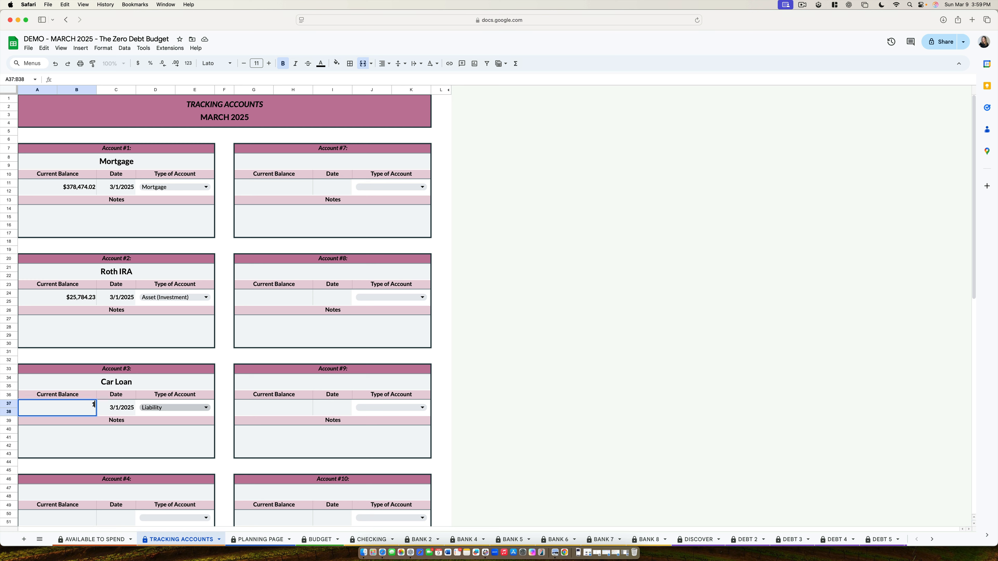
type("6678")
key("Return")
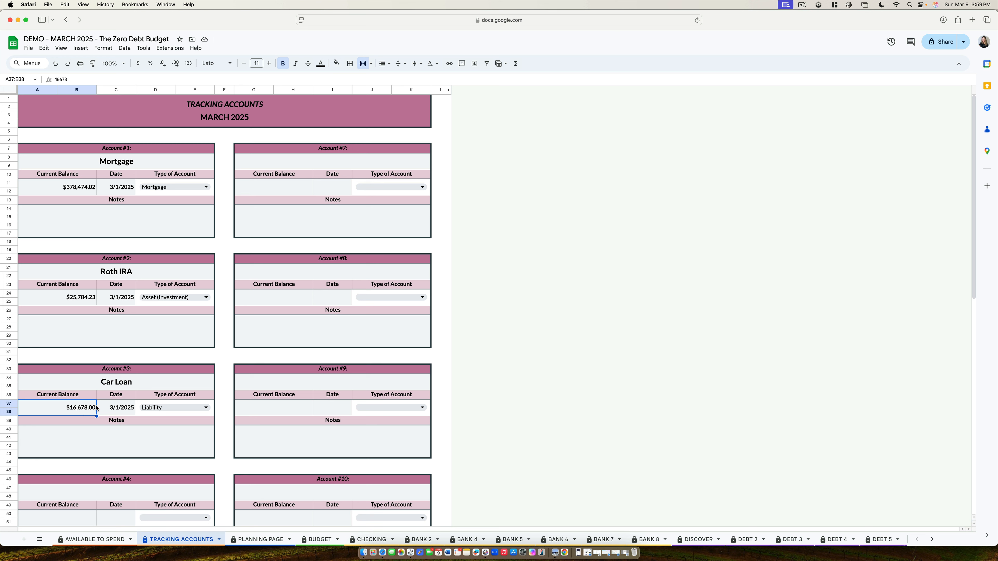
double_click(110, 411)
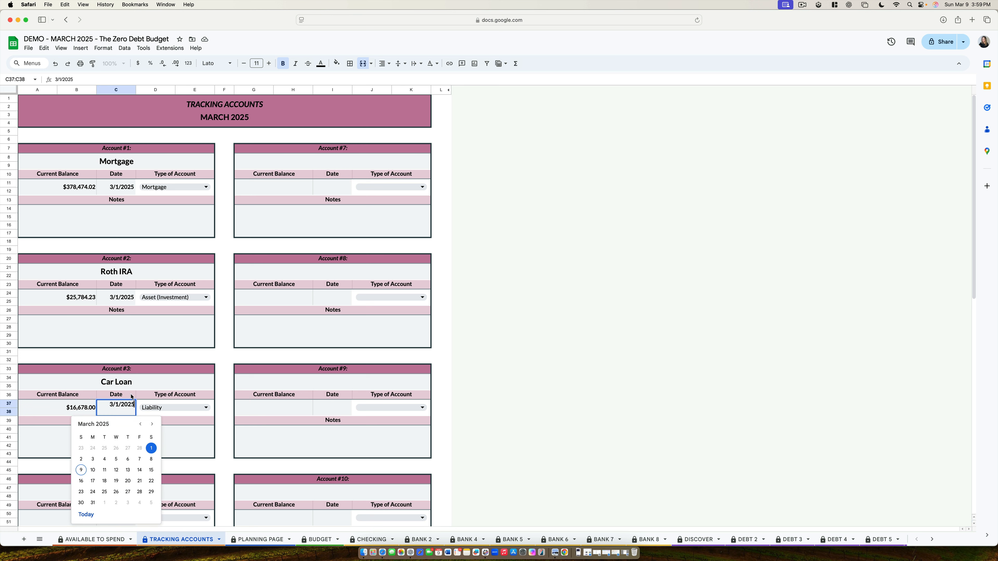
left_click(151, 424)
left_click(104, 448)
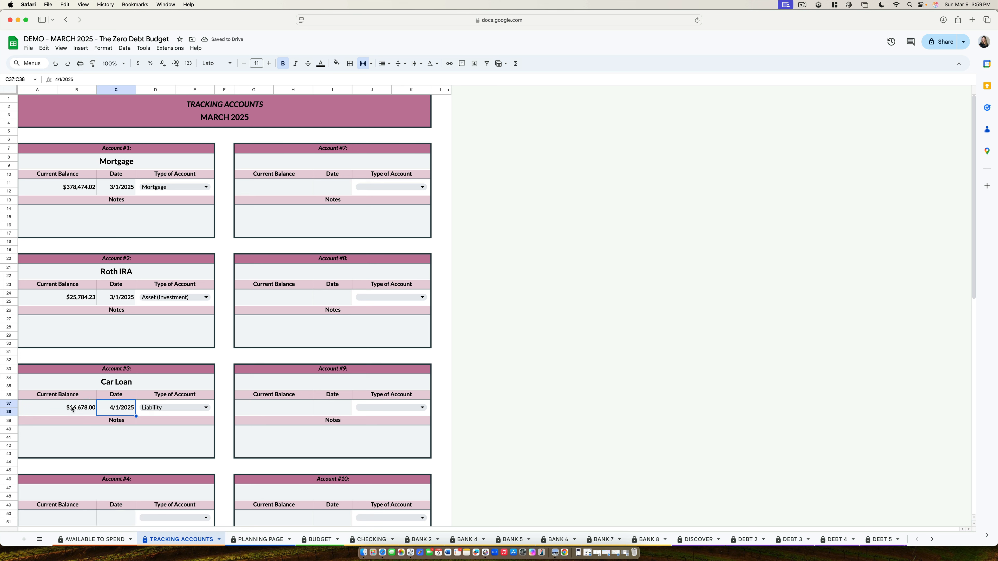
left_click(319, 540)
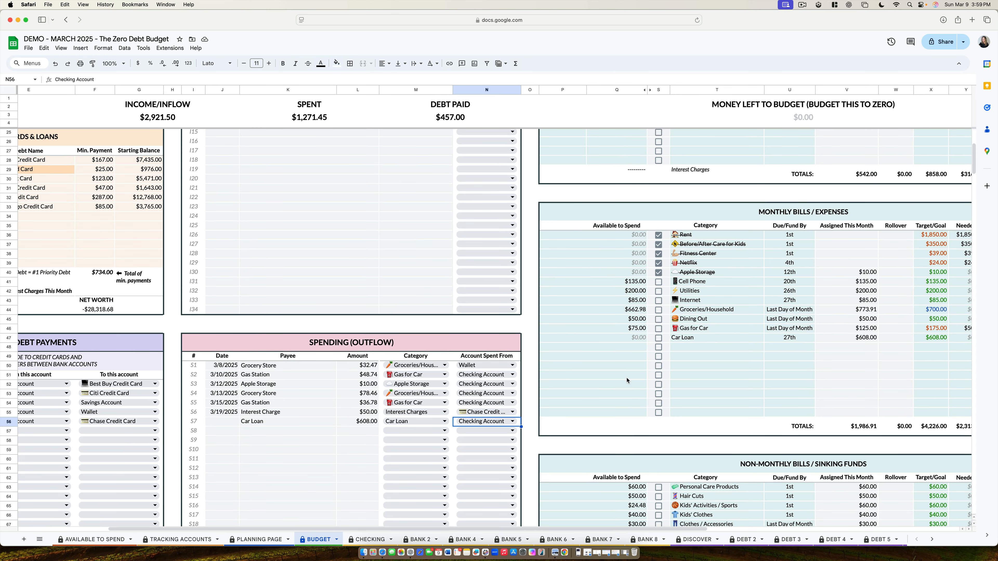
left_click(259, 540)
left_click(187, 537)
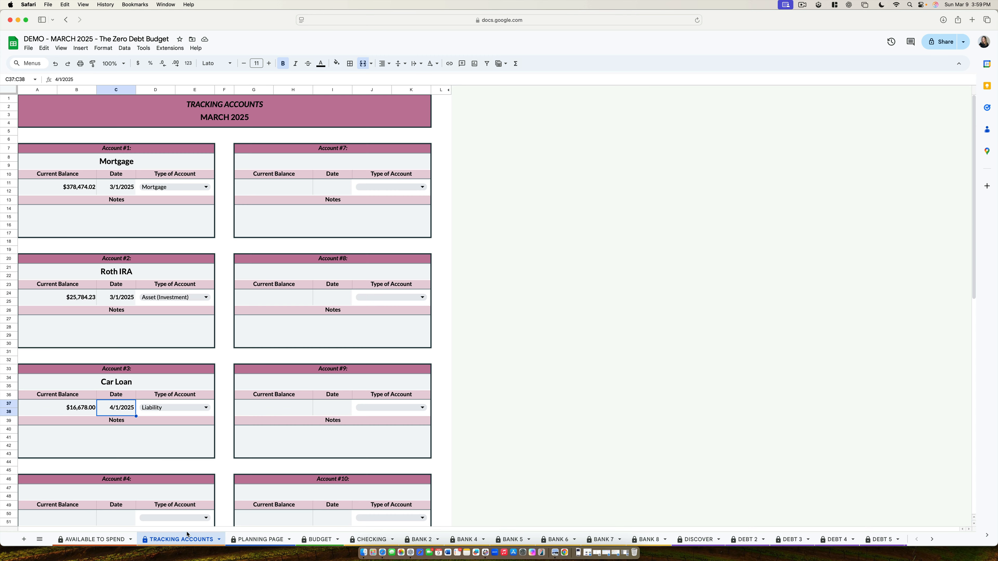
left_click(162, 411)
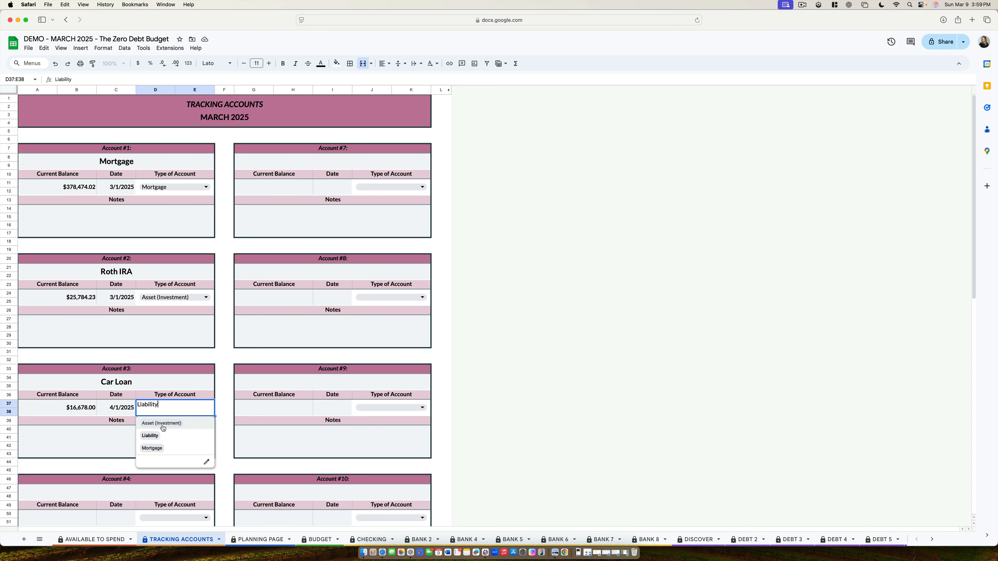
left_click(123, 451)
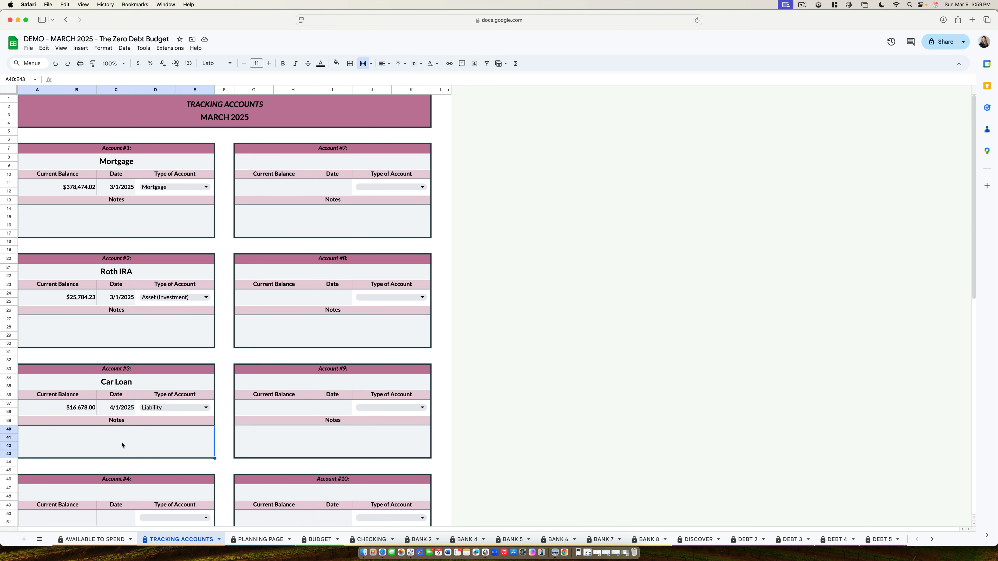